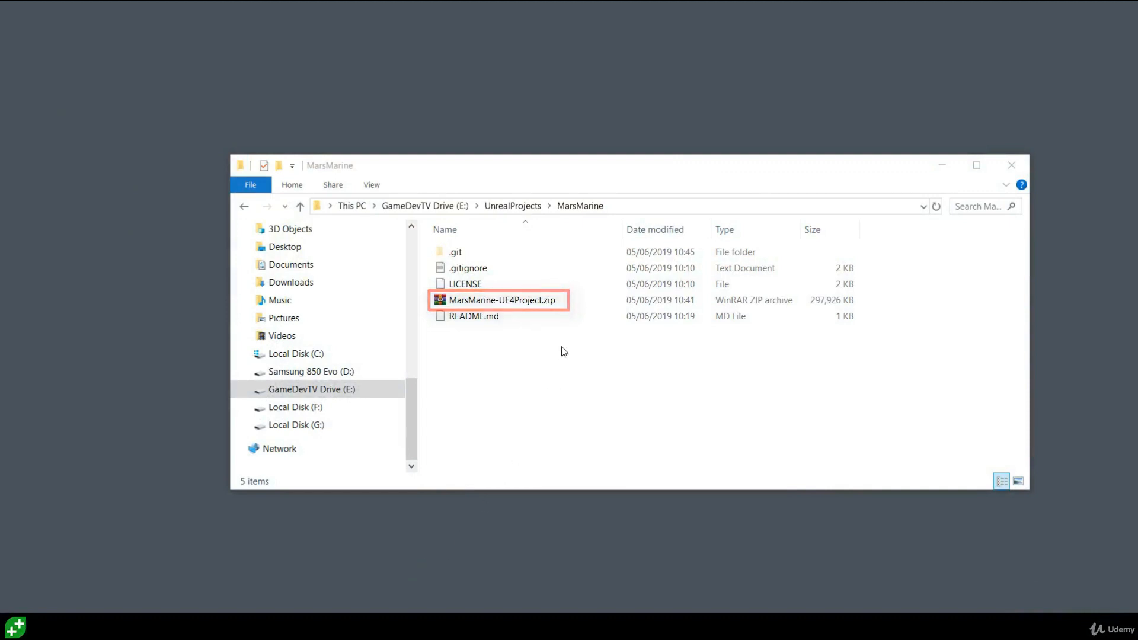
- Extract MarsMarine-UE4Project.zip directly into the MarsMarine folder
{"action": "right_click", "coordinate": [547, 304]}
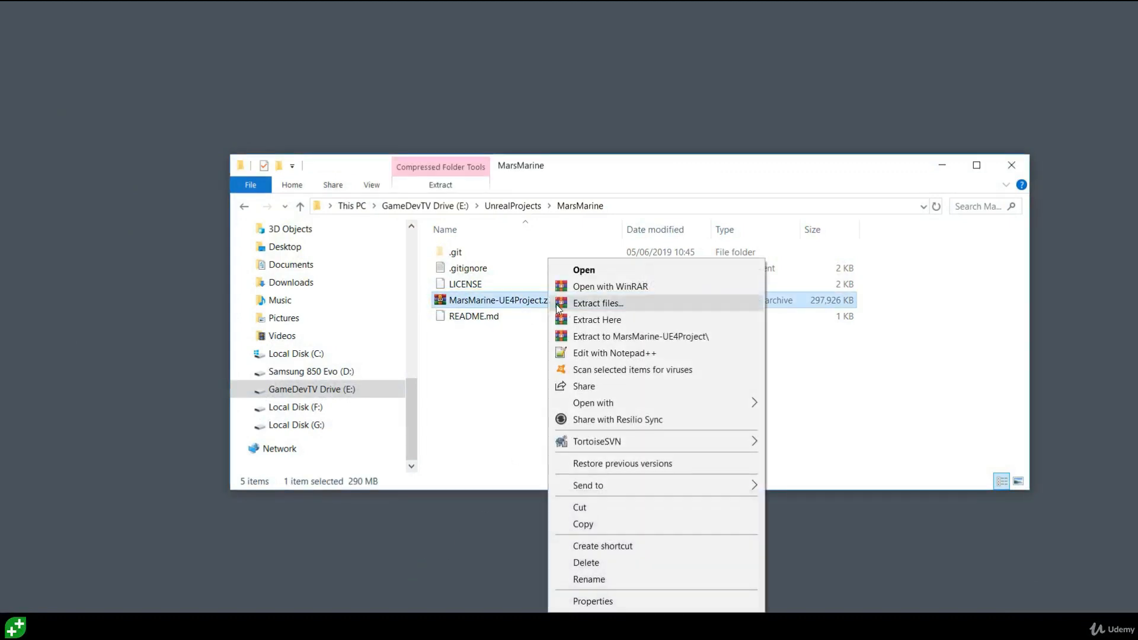
{"action": "left_click", "coordinate": [610, 321]}
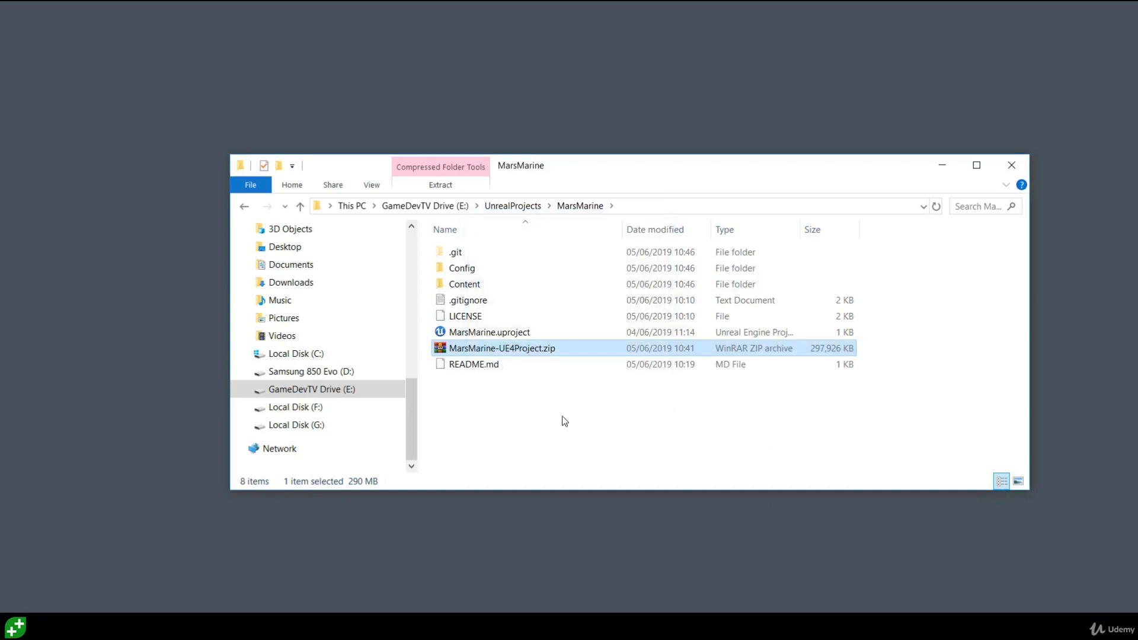
- Check the Unreal Engine versions available for MarsMarine.uproject and leave the version selection without switching
{"action": "left_click", "coordinate": [489, 333]}
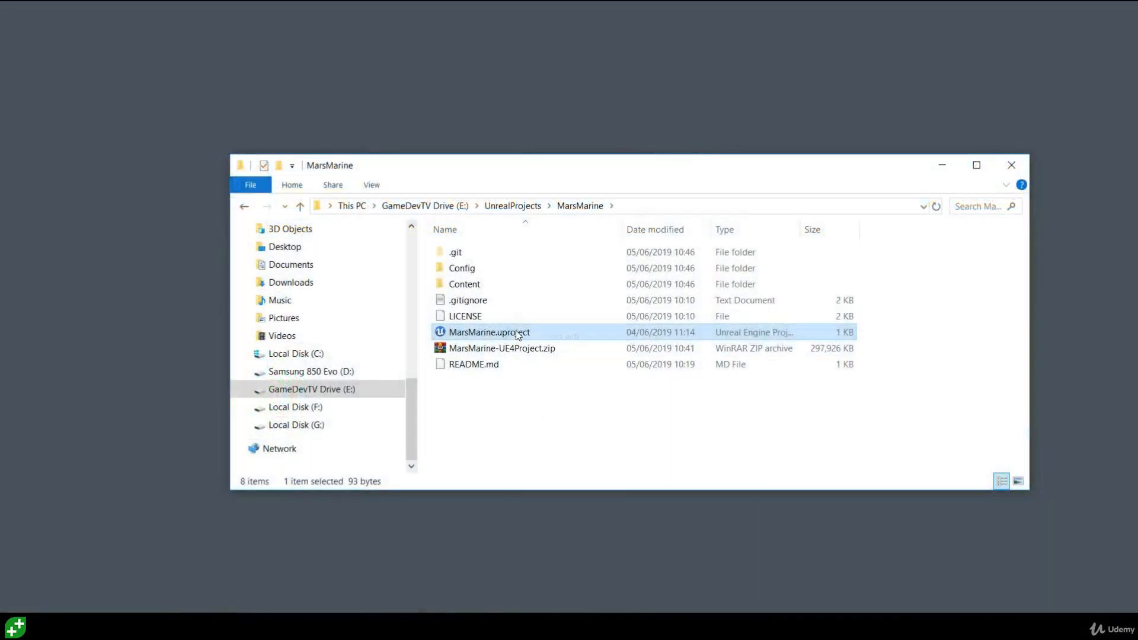
{"action": "right_click", "coordinate": [518, 335]}
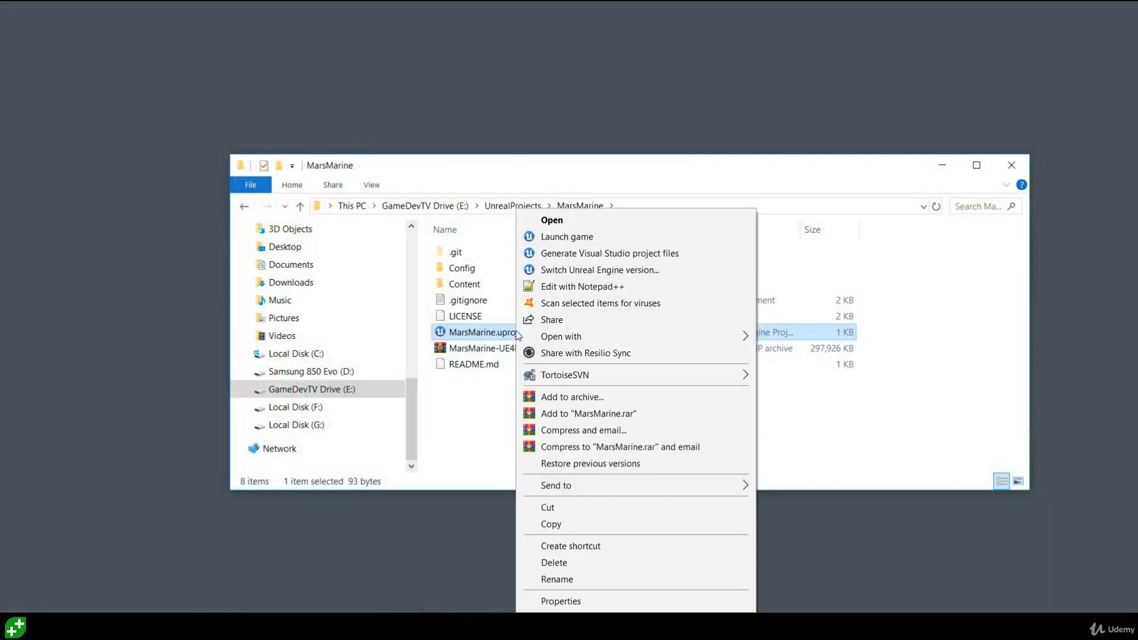
{"action": "left_click", "coordinate": [565, 273]}
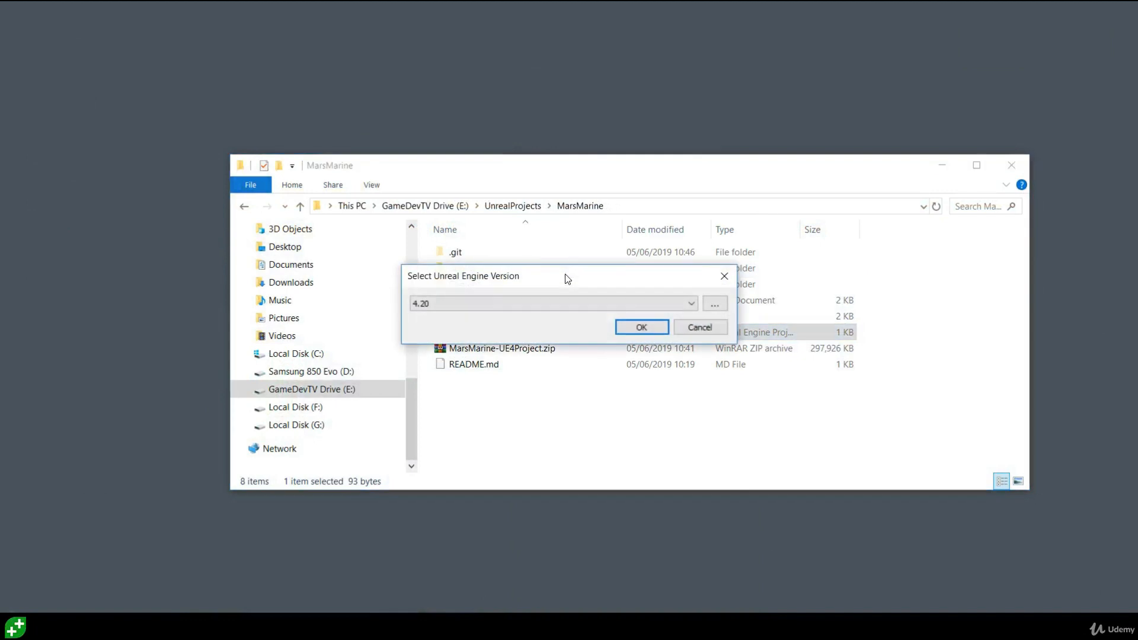
{"action": "left_click", "coordinate": [563, 306]}
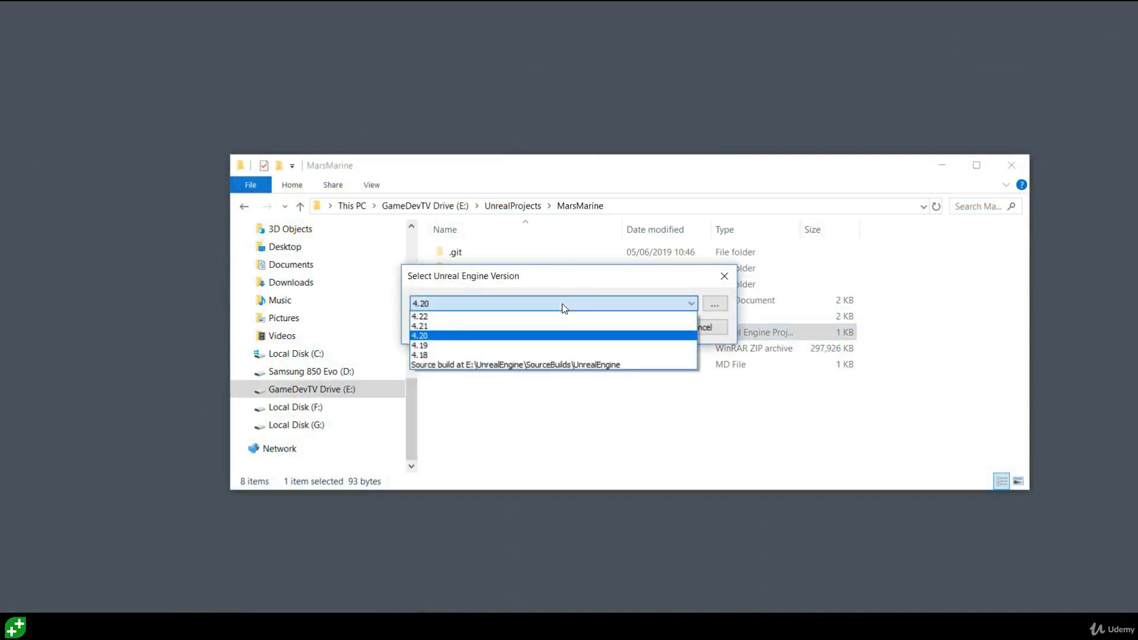
{"action": "left_click", "coordinate": [562, 303]}
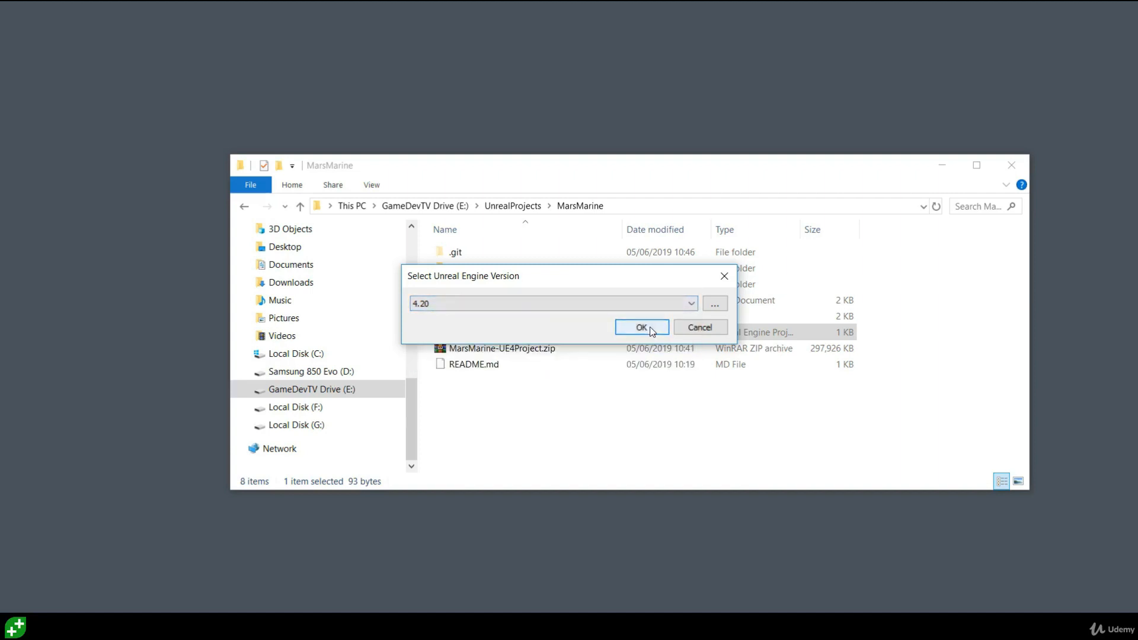
{"action": "left_click", "coordinate": [724, 276]}
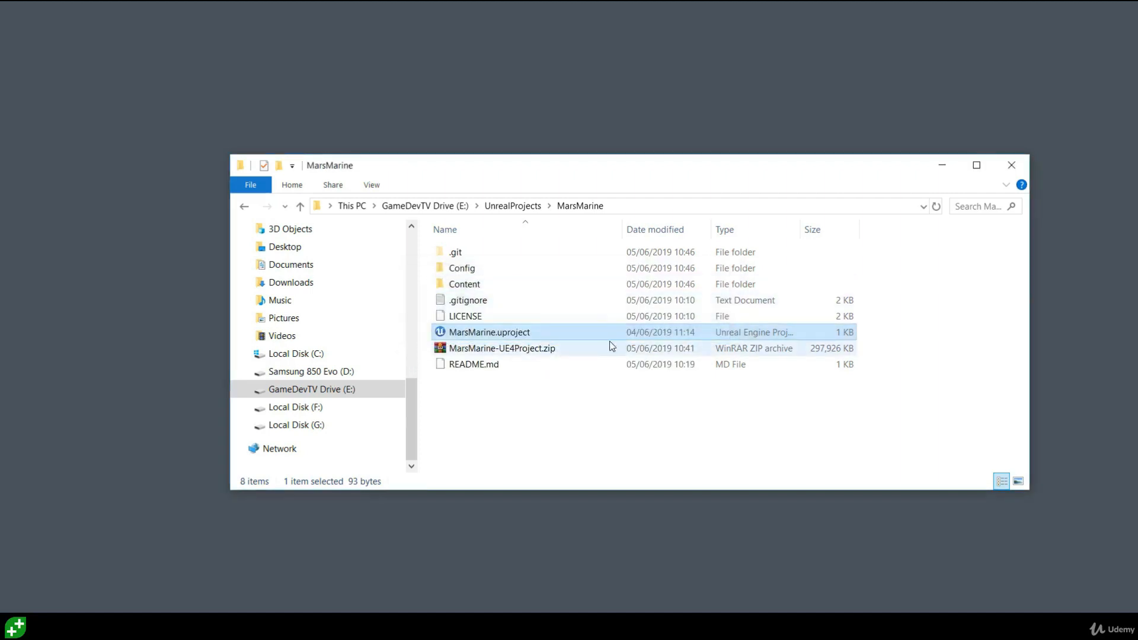
- Open MarsMarine.uproject in the Unreal Editor and minimize the File Explorer window
{"action": "double_click", "coordinate": [592, 334]}
{"action": "left_click", "coordinate": [940, 166]}
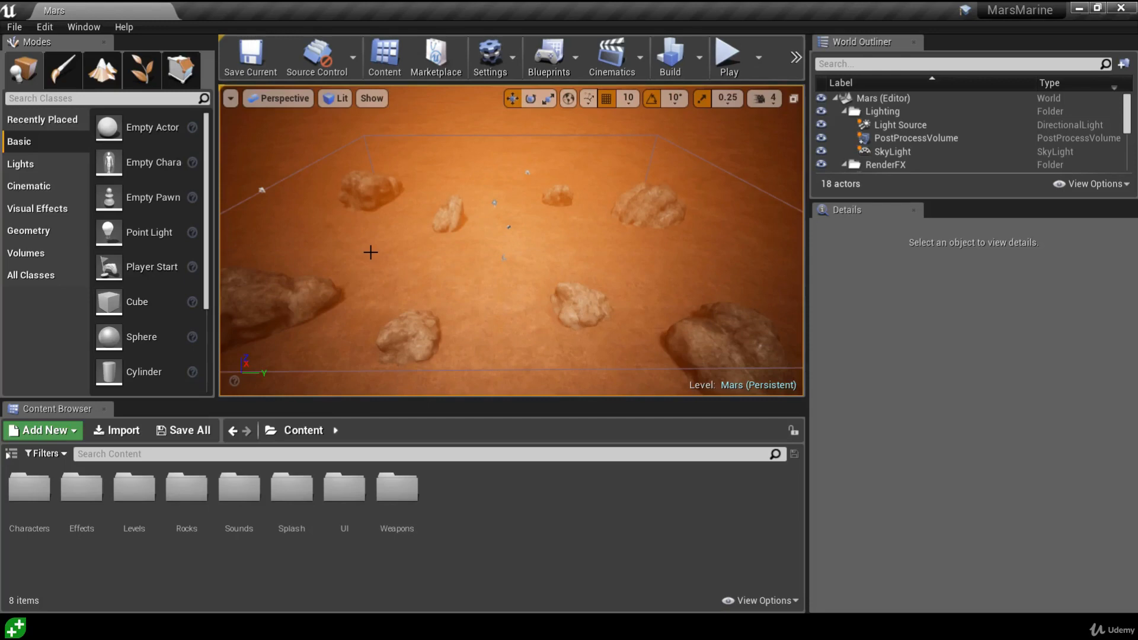
- Create a folder named Blueprints in the project's Content folder
{"action": "right_click", "coordinate": [492, 523]}
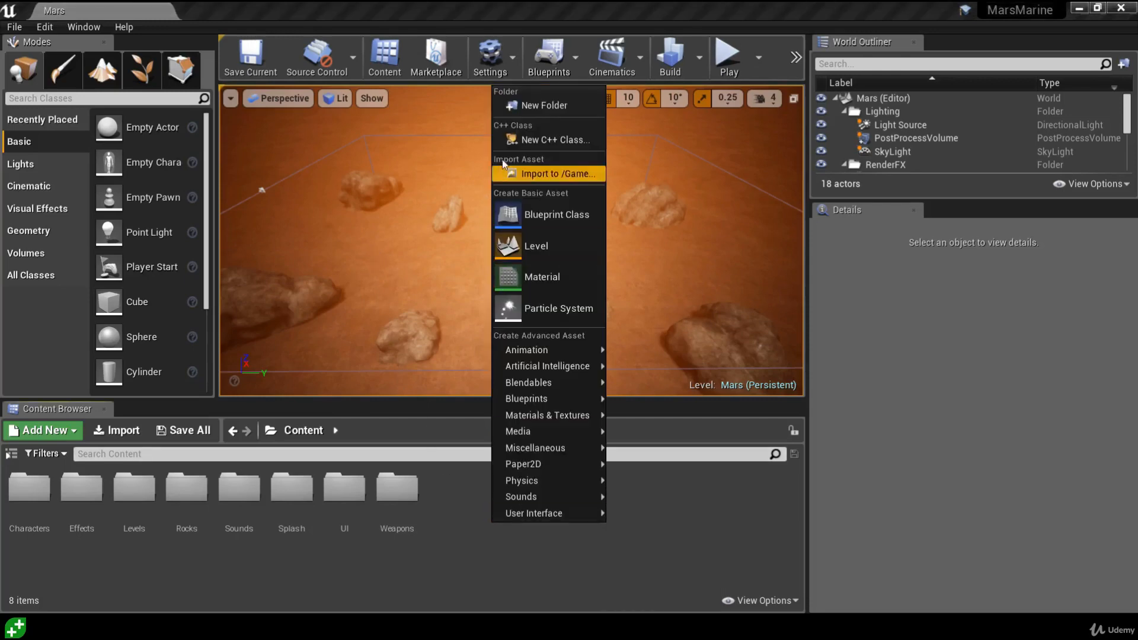
{"action": "left_click", "coordinate": [528, 110]}
{"action": "type", "text": "Blueprints"}
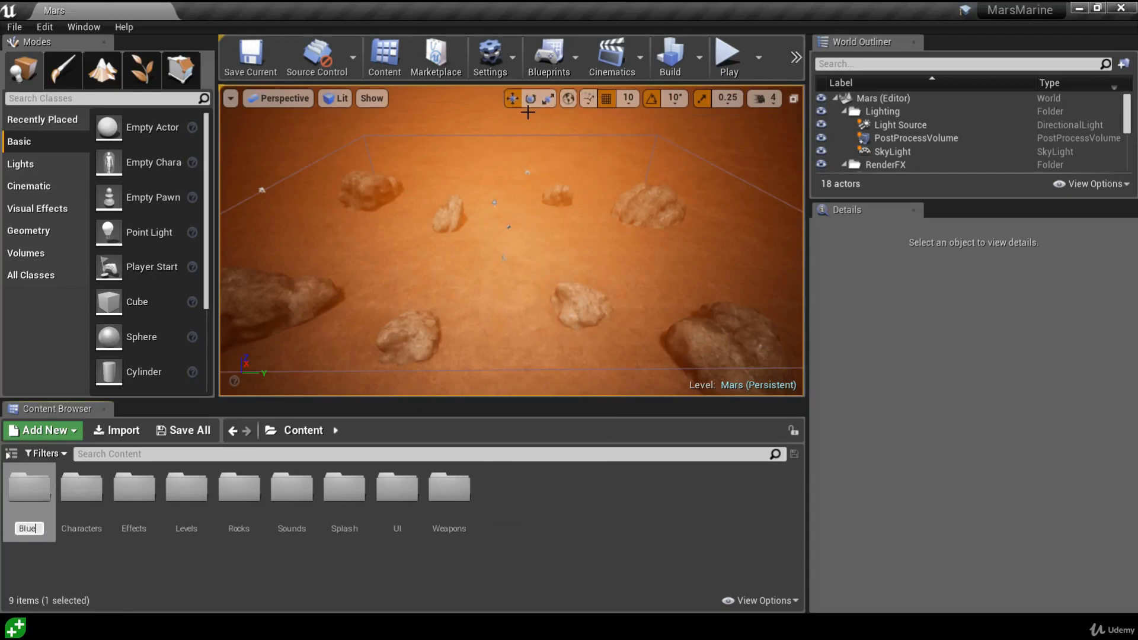
{"action": "key", "text": "Return"}
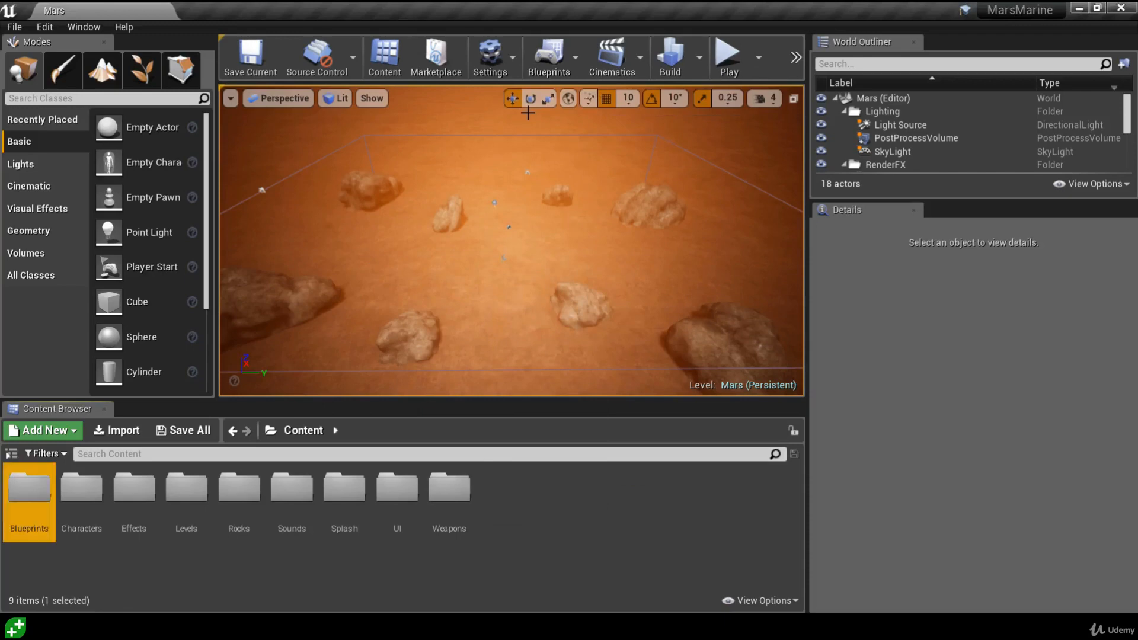
- Set the Blueprints folder's color to a bright, fully saturated cyan with a hue of about 184
{"action": "right_click", "coordinate": [44, 488]}
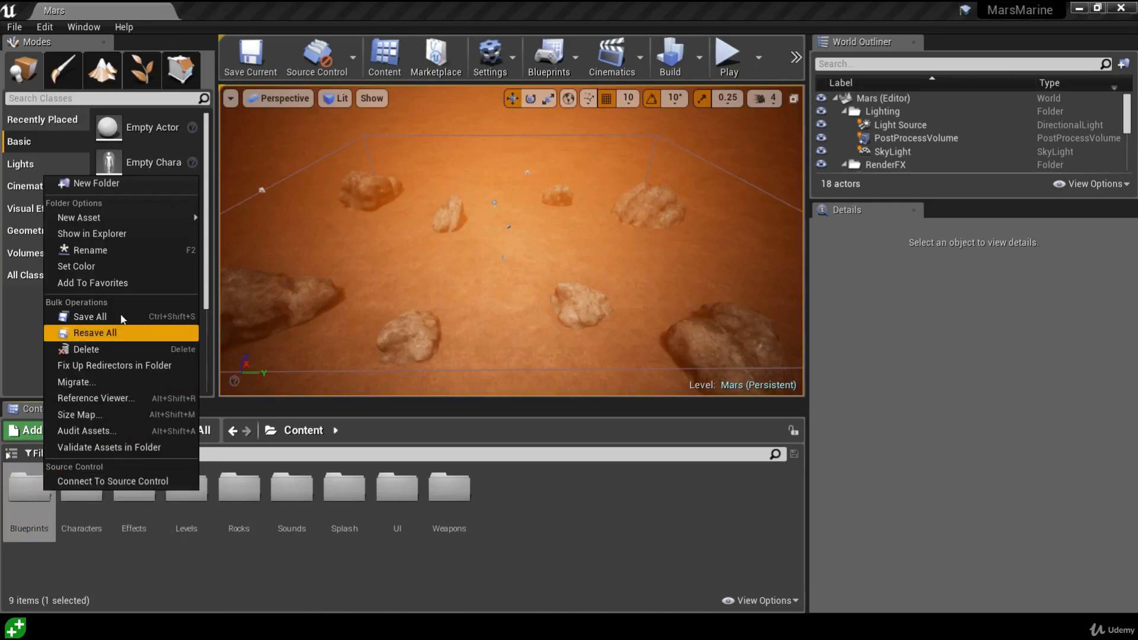
{"action": "left_click", "coordinate": [128, 275]}
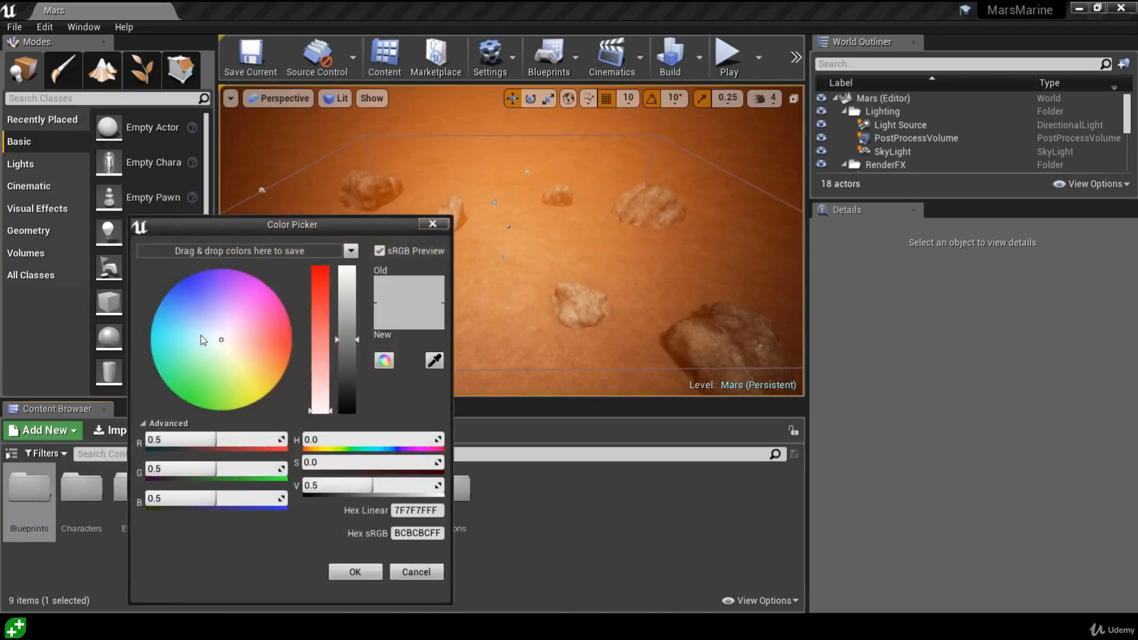
{"action": "left_click_drag", "start_coordinate": [217, 345], "coordinate": [151, 333]}
{"action": "left_click_drag", "start_coordinate": [348, 339], "coordinate": [347, 270]}
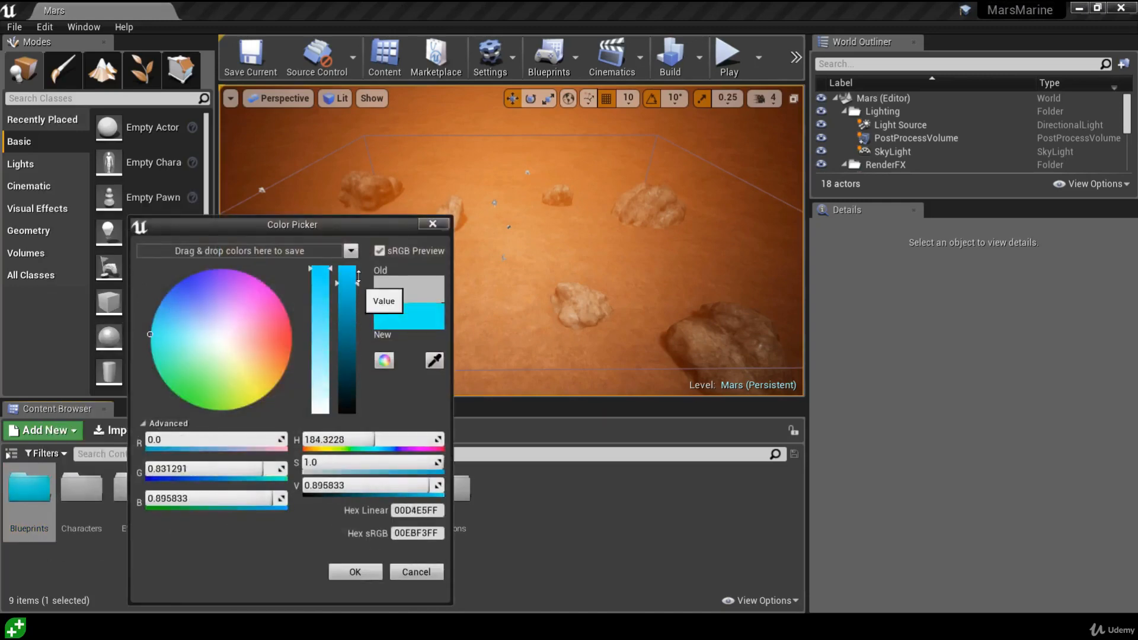
{"action": "left_click", "coordinate": [355, 572]}
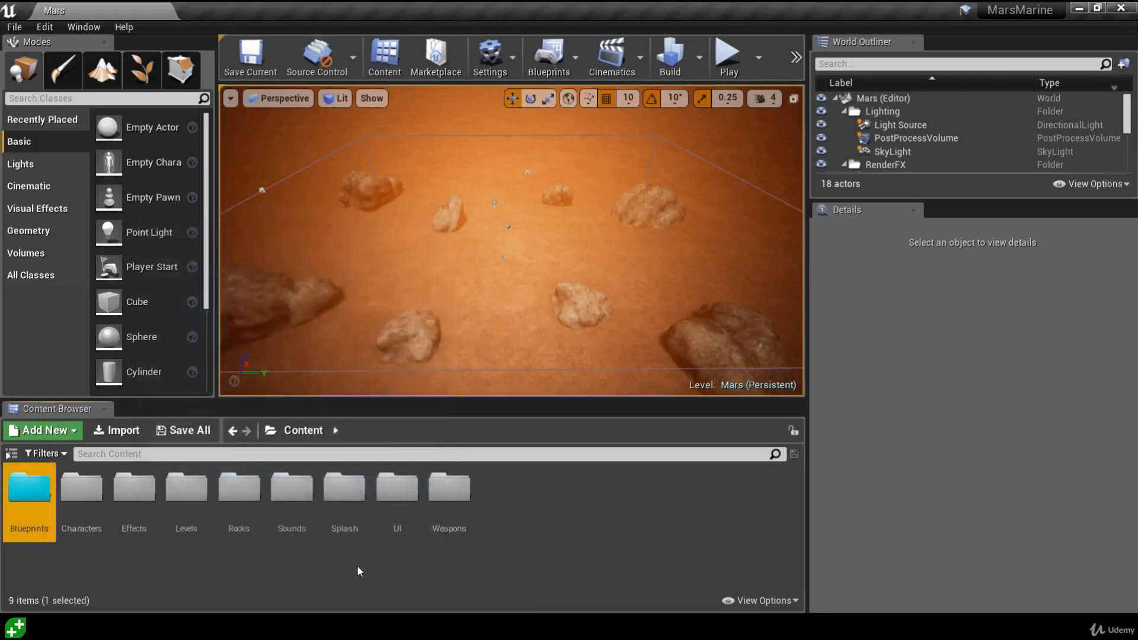
- Create a subfolder named Pawns inside the Blueprints folder
{"action": "double_click", "coordinate": [29, 491]}
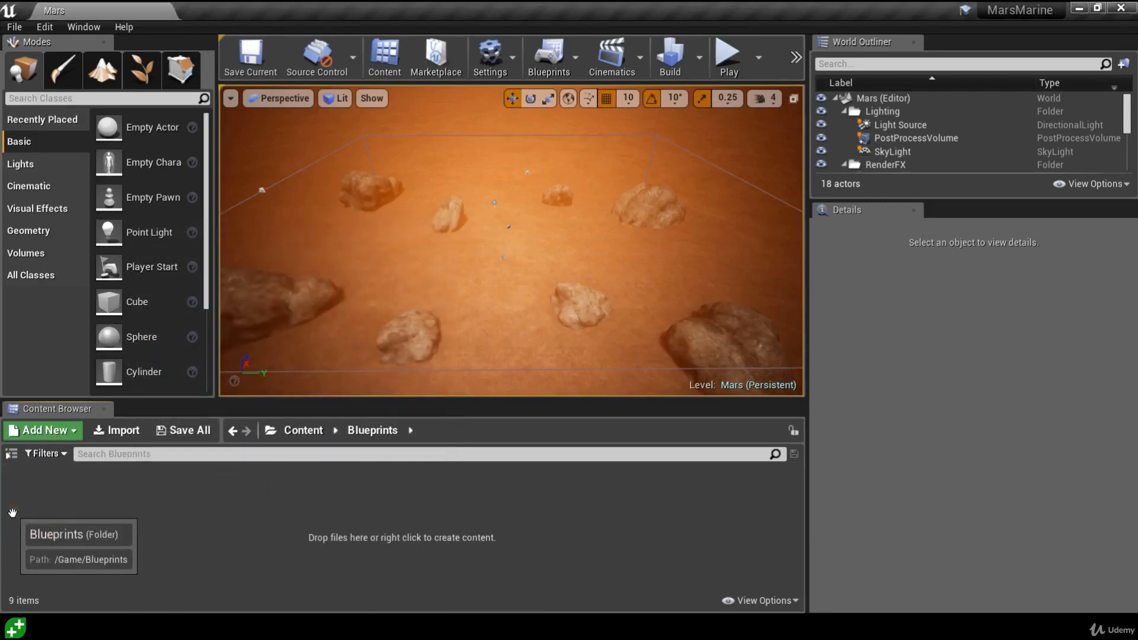
{"action": "right_click", "coordinate": [118, 529]}
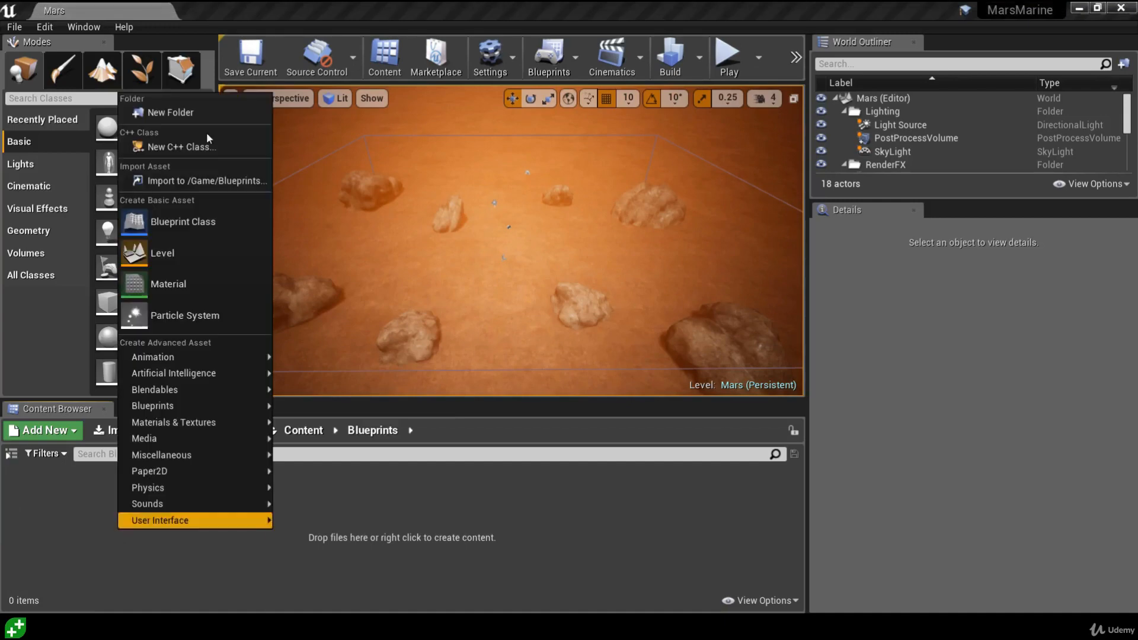
{"action": "left_click", "coordinate": [211, 113]}
{"action": "type", "text": "Pawns"}
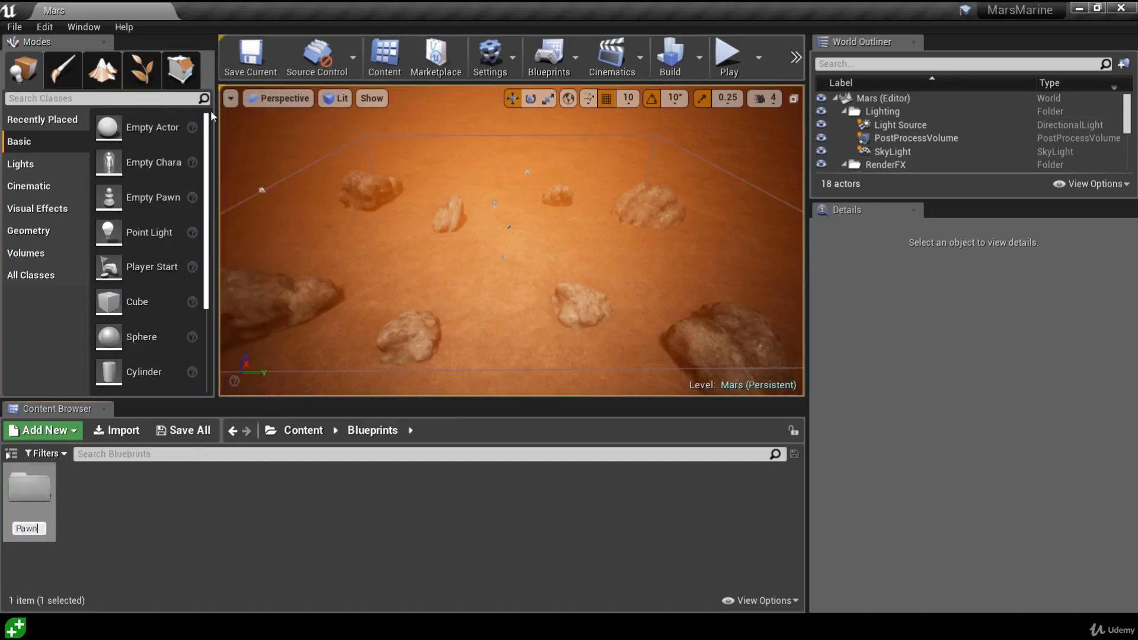
{"action": "key", "text": "Return"}
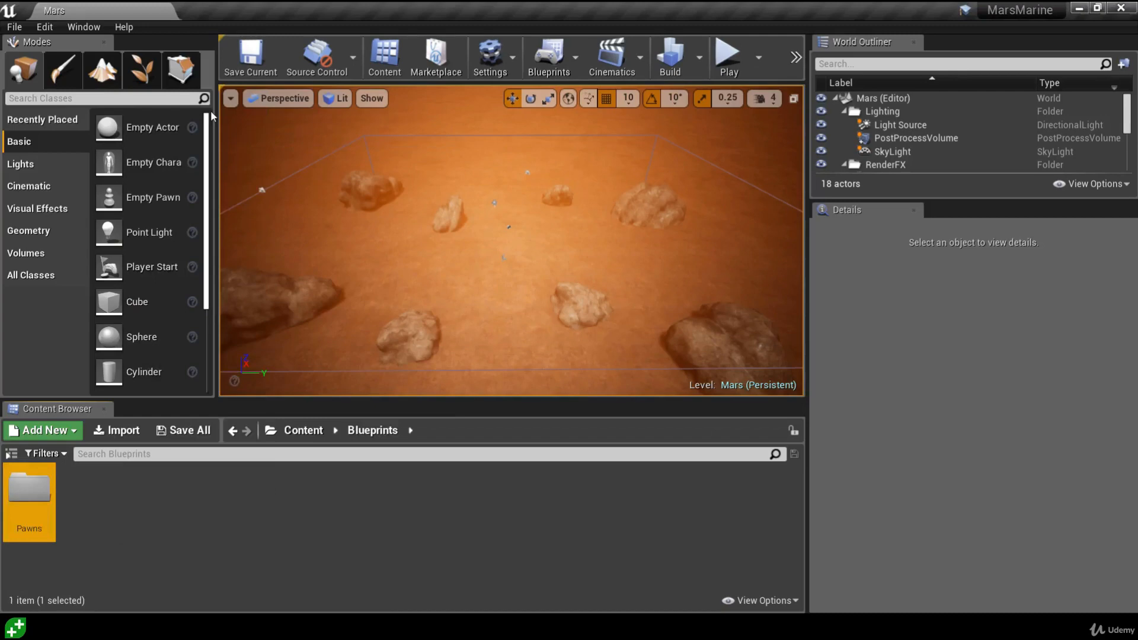
- Create a Blueprint class with Character as its parent in the Pawns folder and name it BP_Marine
{"action": "double_click", "coordinate": [40, 498]}
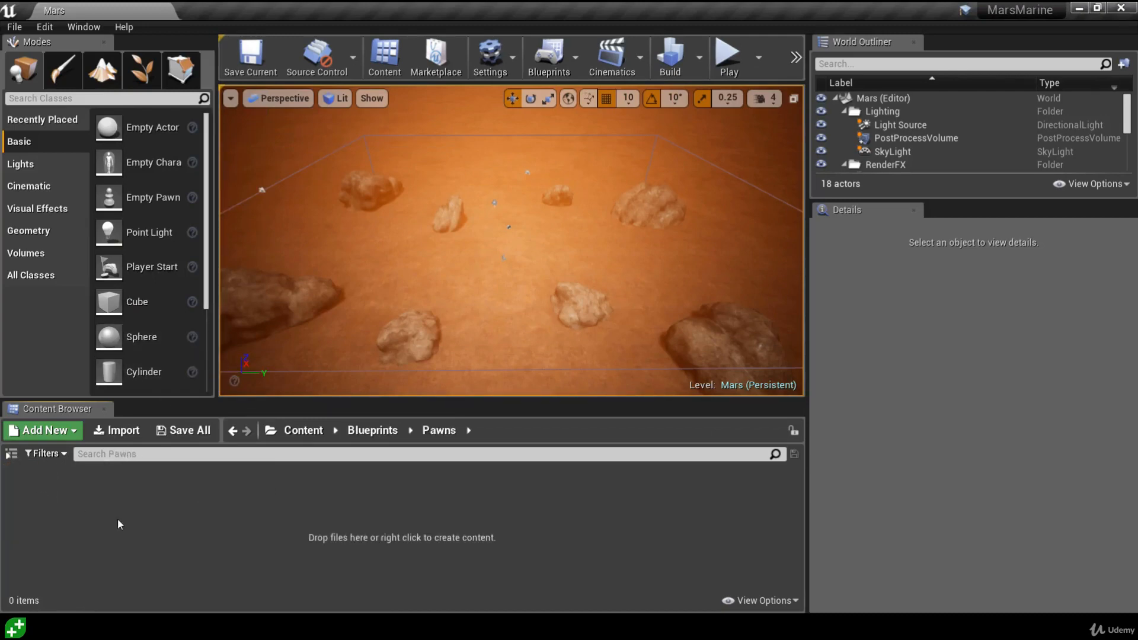
{"action": "right_click", "coordinate": [47, 492]}
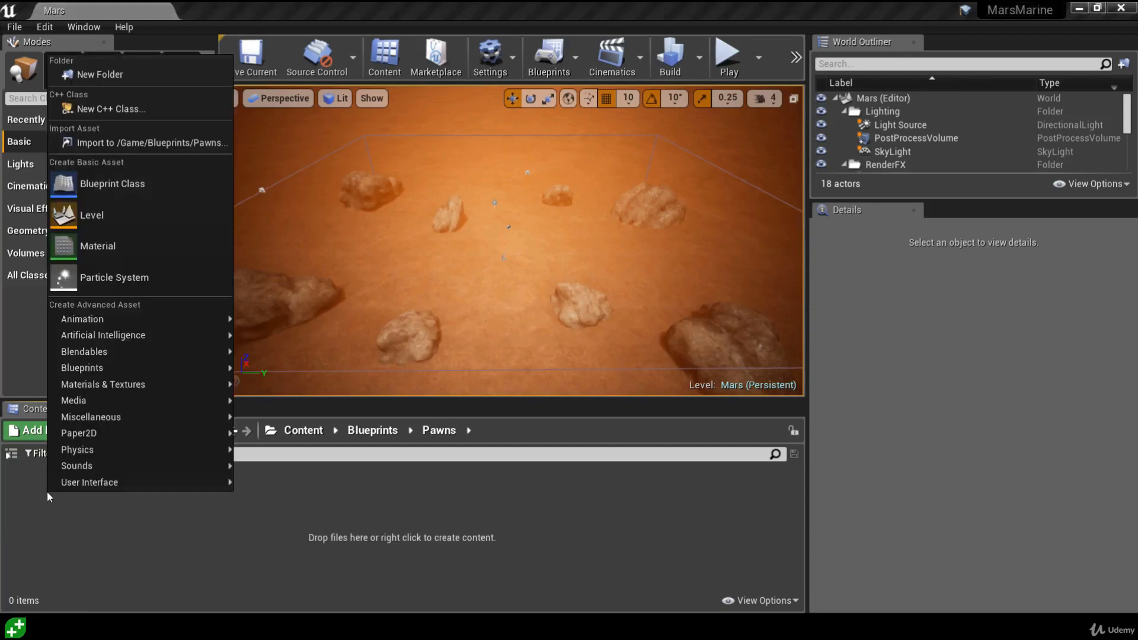
{"action": "left_click", "coordinate": [142, 196]}
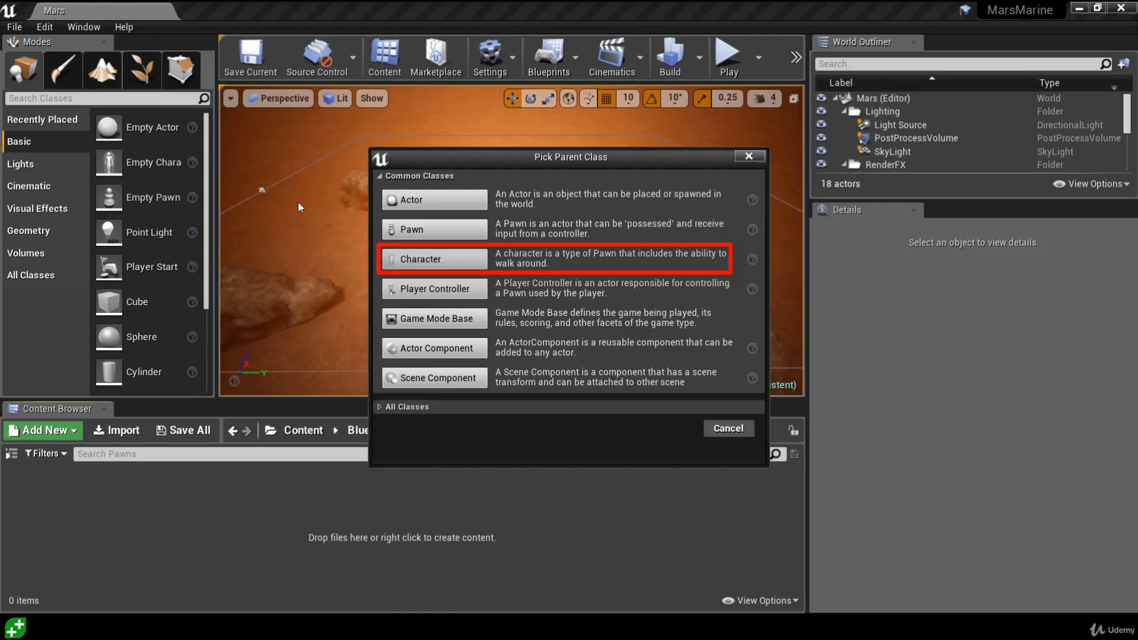
{"action": "left_click", "coordinate": [440, 260]}
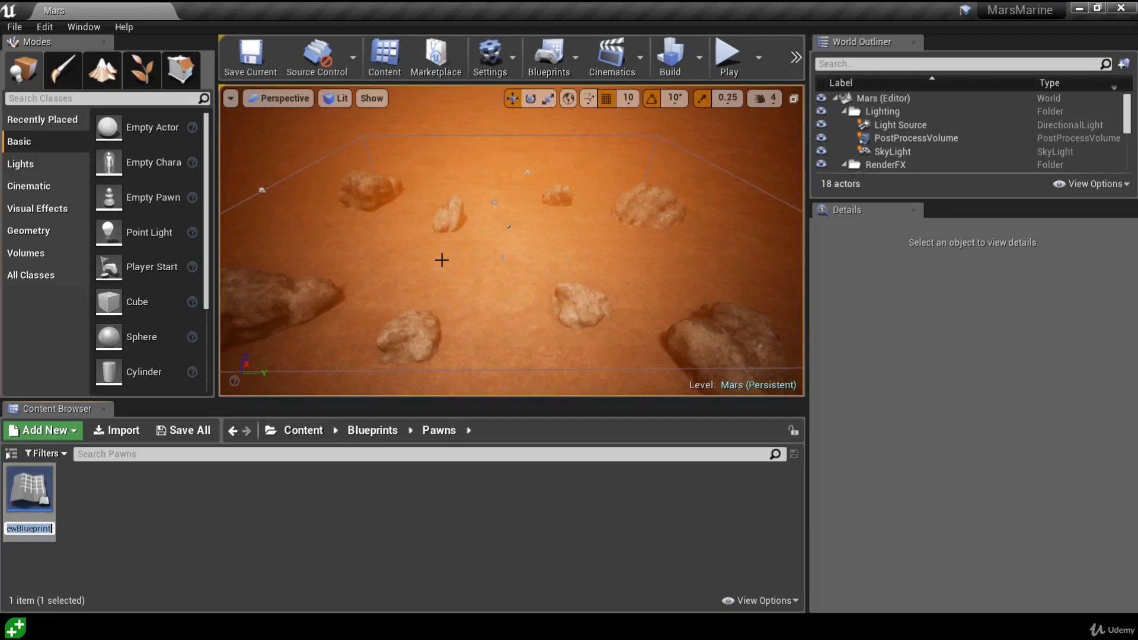
{"action": "type", "text": "BP_Marine"}
{"action": "key", "text": "Return"}
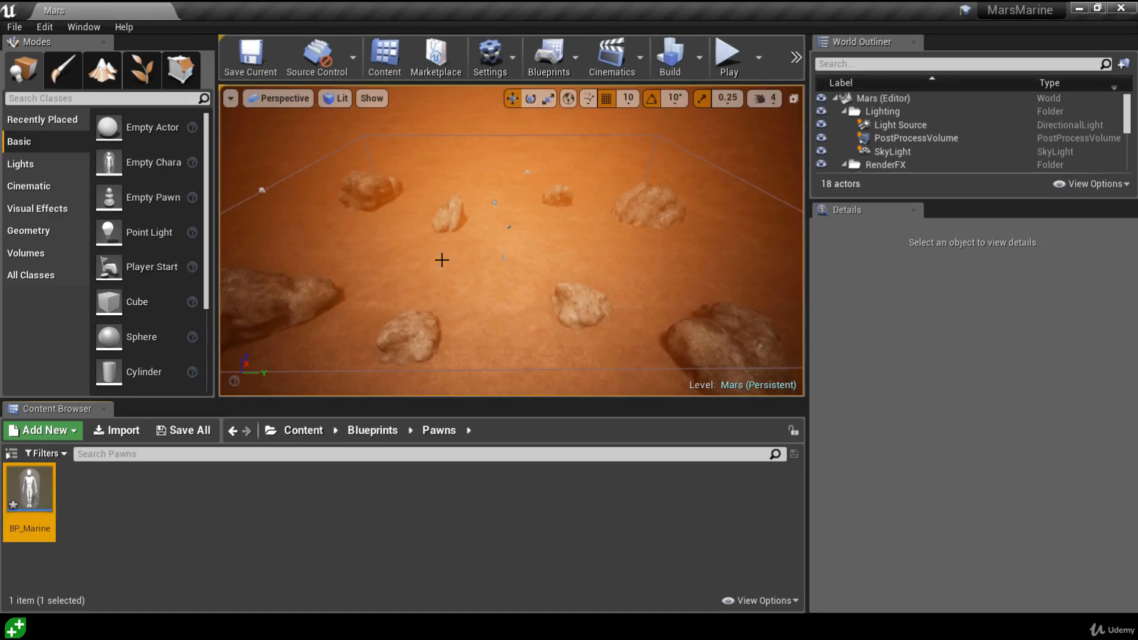
- Play the Mars level in the editor and fly forward through the scene with the default pawn
{"action": "left_click", "coordinate": [729, 56]}
{"action": "left_click", "coordinate": [613, 206]}
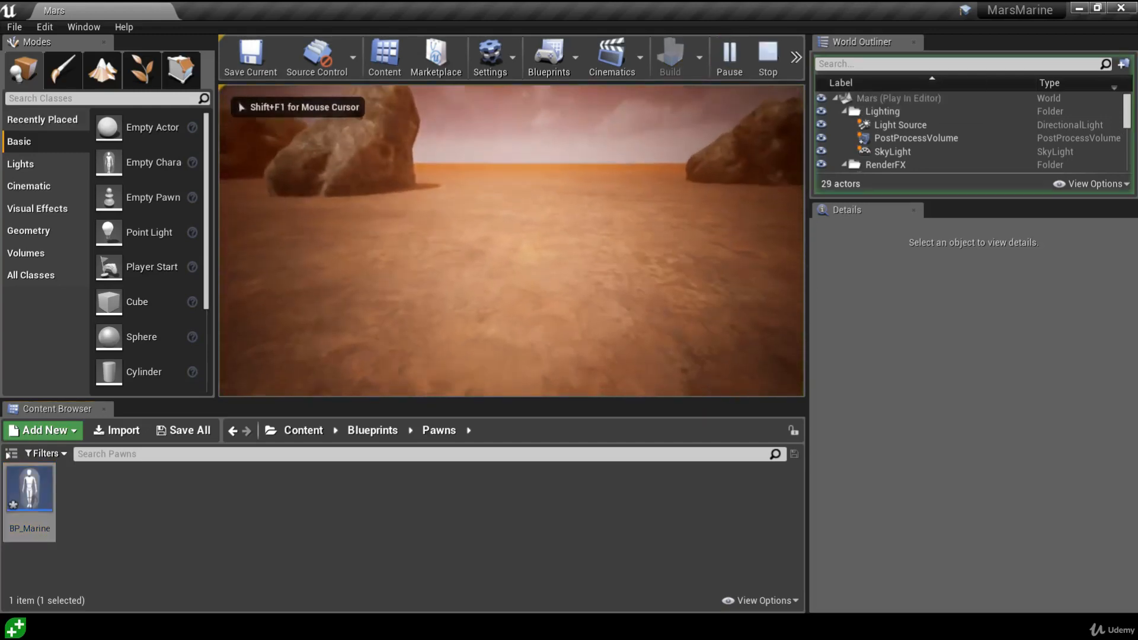
{"action": "key", "text": "w"}
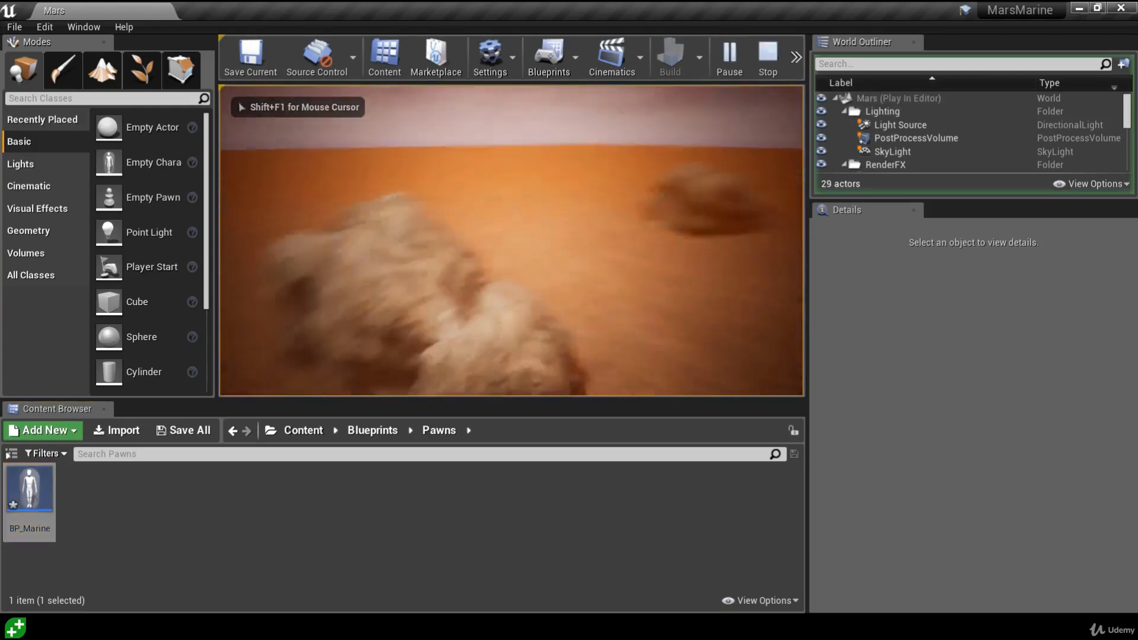
{"action": "key", "text": "w"}
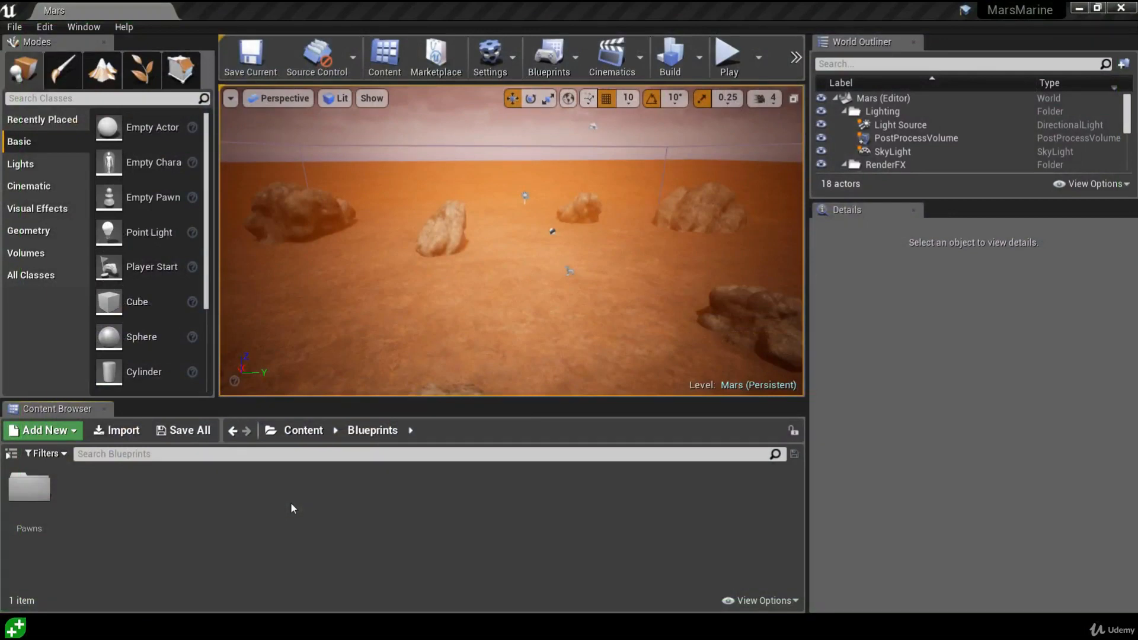
- Create a subfolder named GameMode inside the Blueprints folder
{"action": "right_click", "coordinate": [291, 503]}
{"action": "left_click", "coordinate": [374, 86]}
{"action": "type", "text": "GameMode"}
{"action": "key", "text": "Return"}
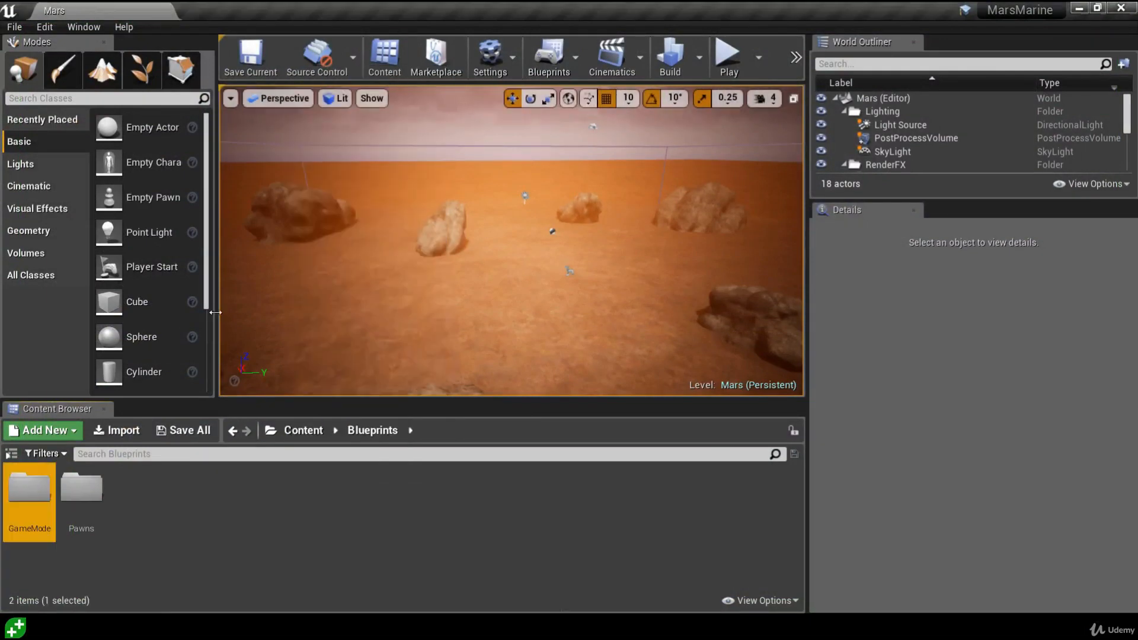
- Create a Blueprint class based on Game Mode Base in the GameMode folder and name it BP_MarsMarine_GameMode
{"action": "double_click", "coordinate": [29, 504]}
{"action": "right_click", "coordinate": [122, 526]}
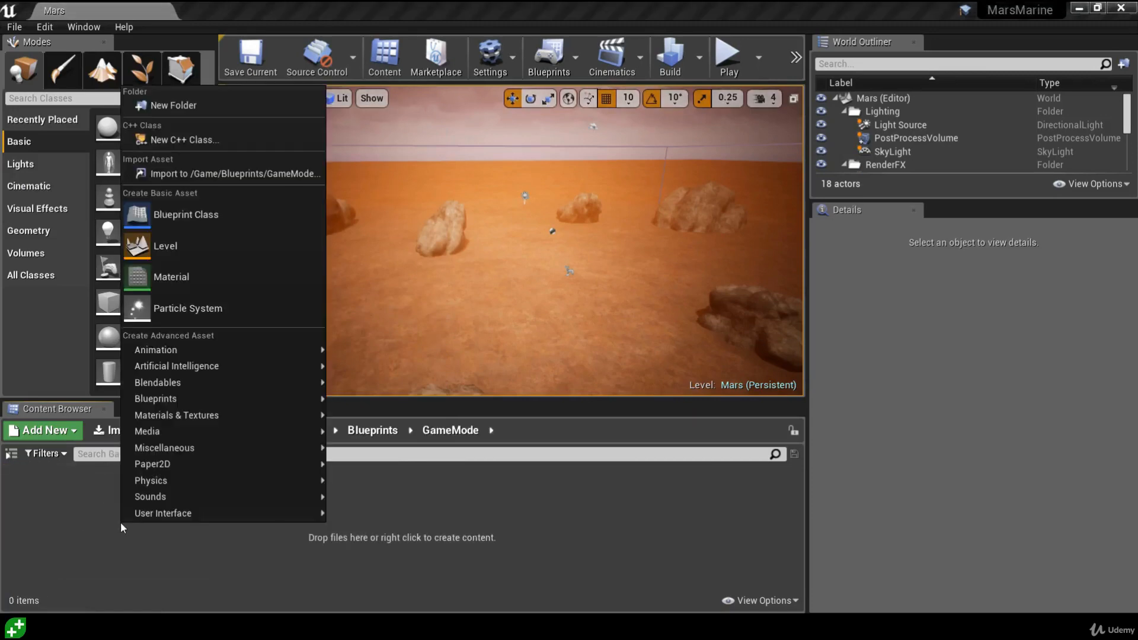
{"action": "left_click", "coordinate": [249, 215]}
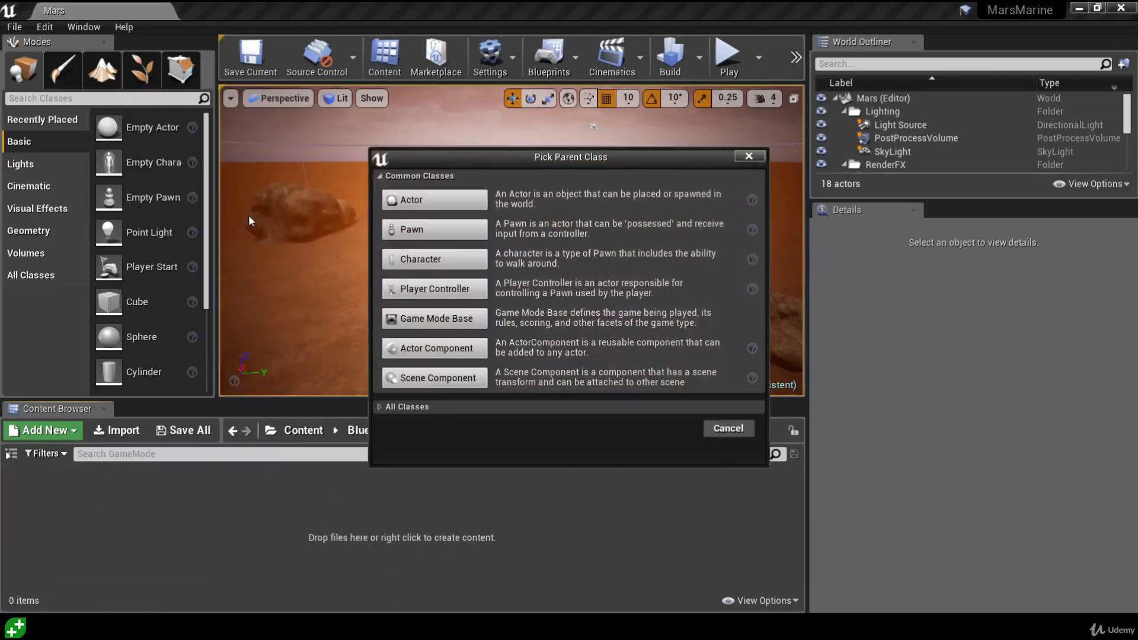
{"action": "left_click", "coordinate": [445, 317]}
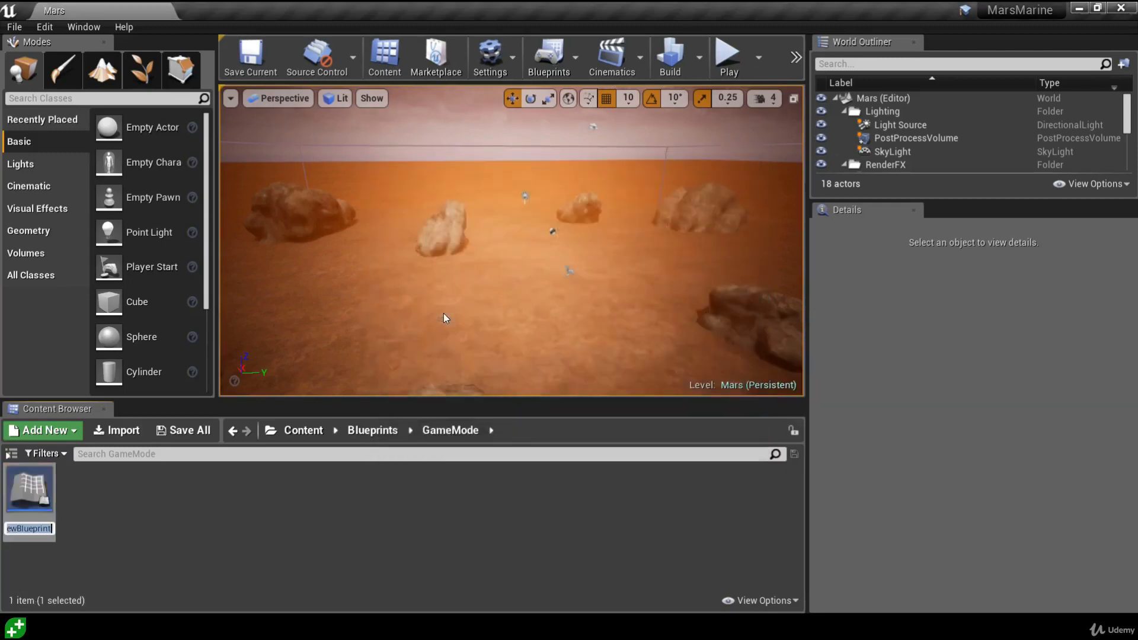
{"action": "type", "text": "BP_MarsMarineGameMode"}
{"action": "key", "text": "Return"}
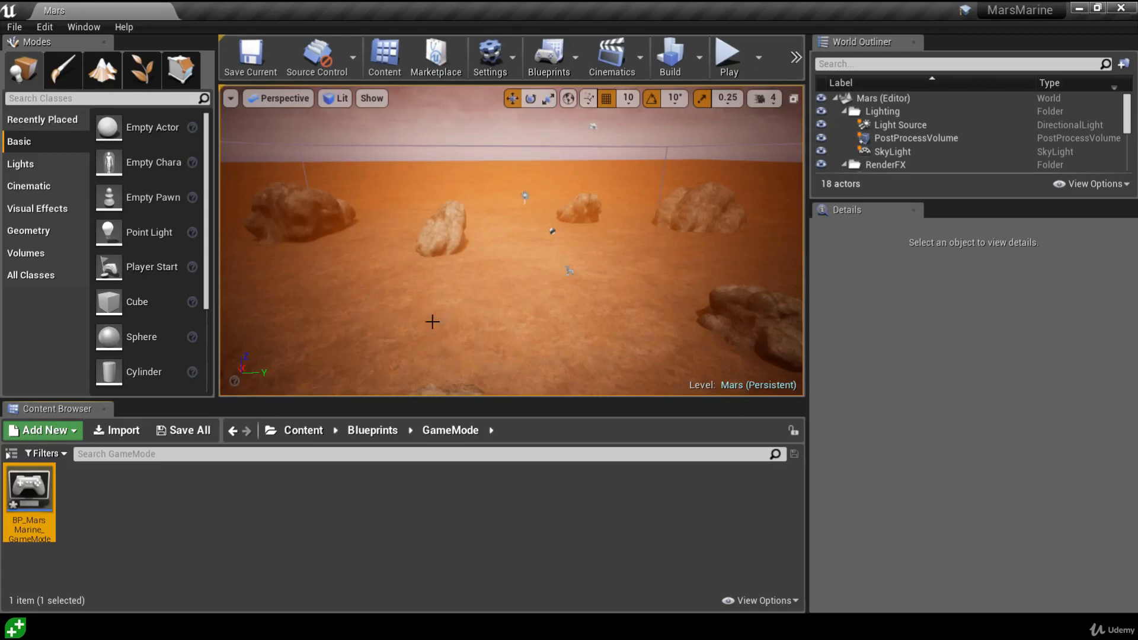
- Open BP_MarsMarine_GameMode, set its Default Pawn Class to BP_Marine, then compile, save and close the Blueprint
{"action": "double_click", "coordinate": [20, 491]}
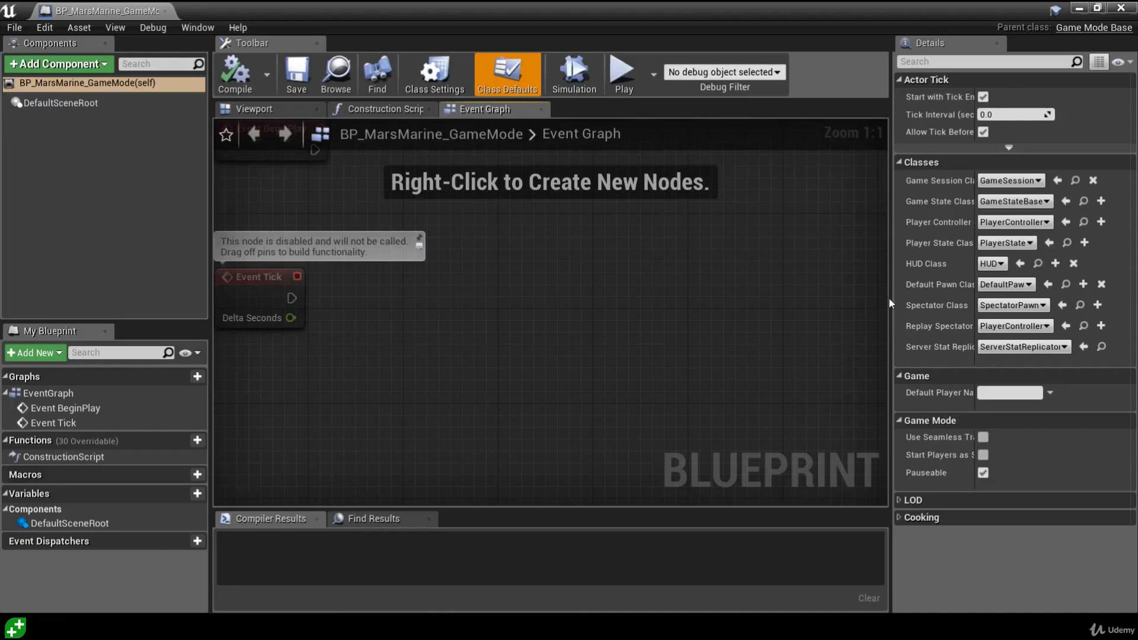
{"action": "left_click_drag", "start_coordinate": [891, 297], "coordinate": [820, 296]}
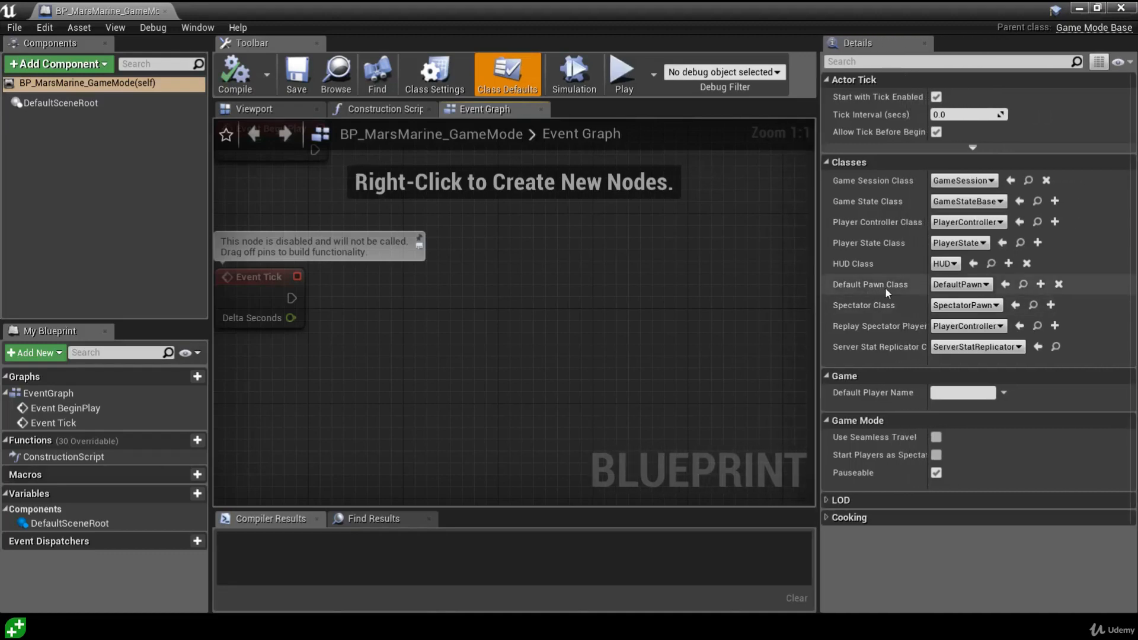
{"action": "left_click", "coordinate": [957, 287]}
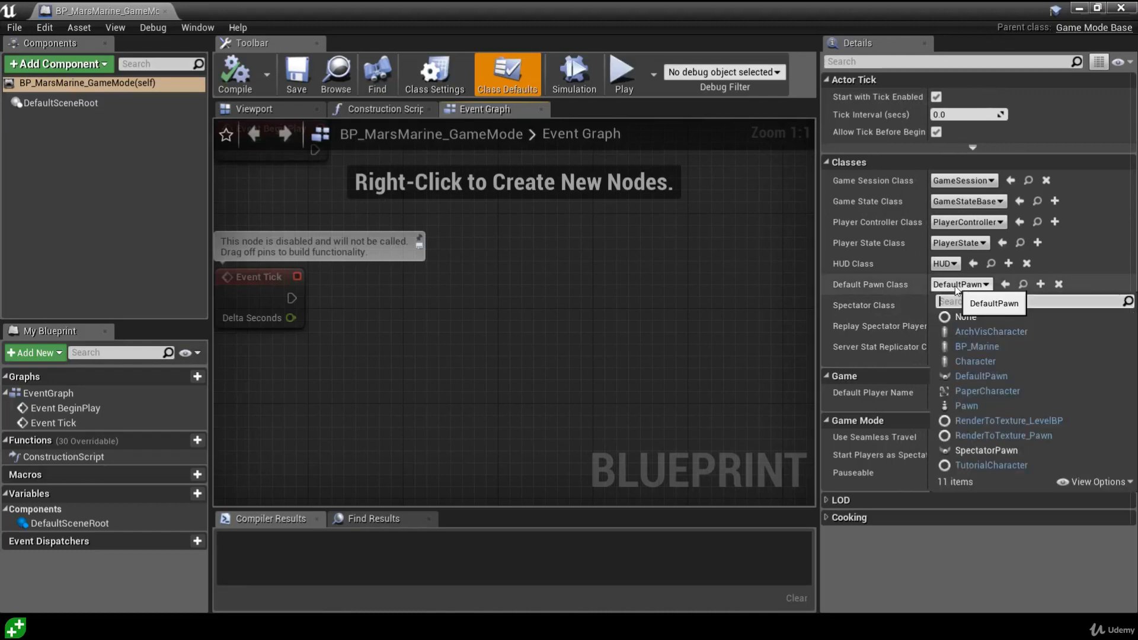
{"action": "left_click", "coordinate": [985, 350]}
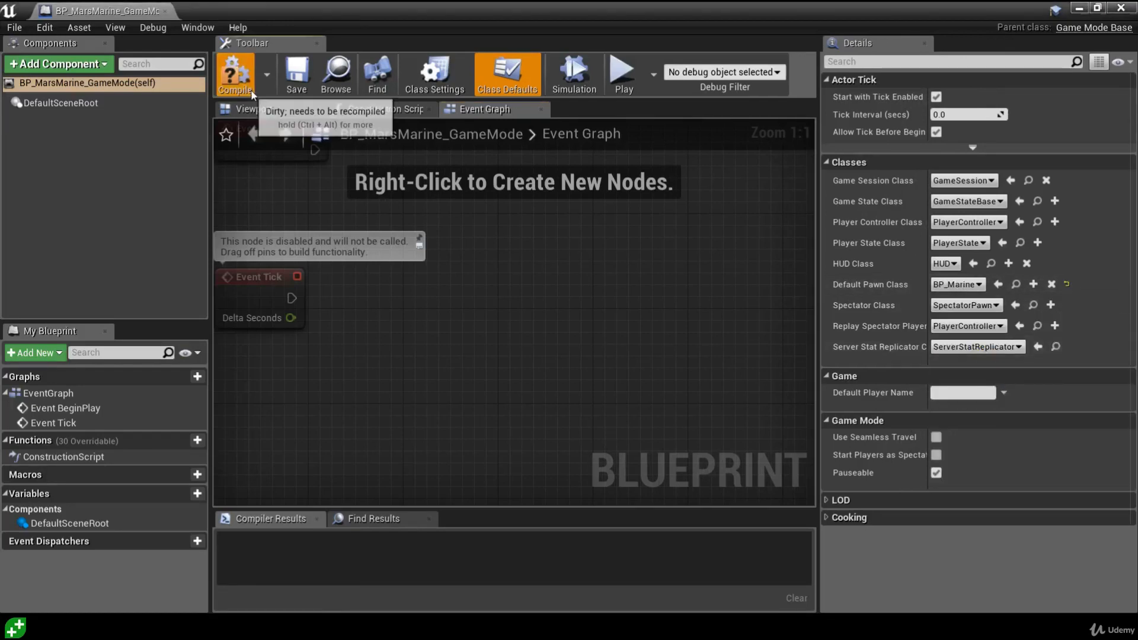
{"action": "left_click", "coordinate": [236, 72]}
{"action": "left_click", "coordinate": [297, 76]}
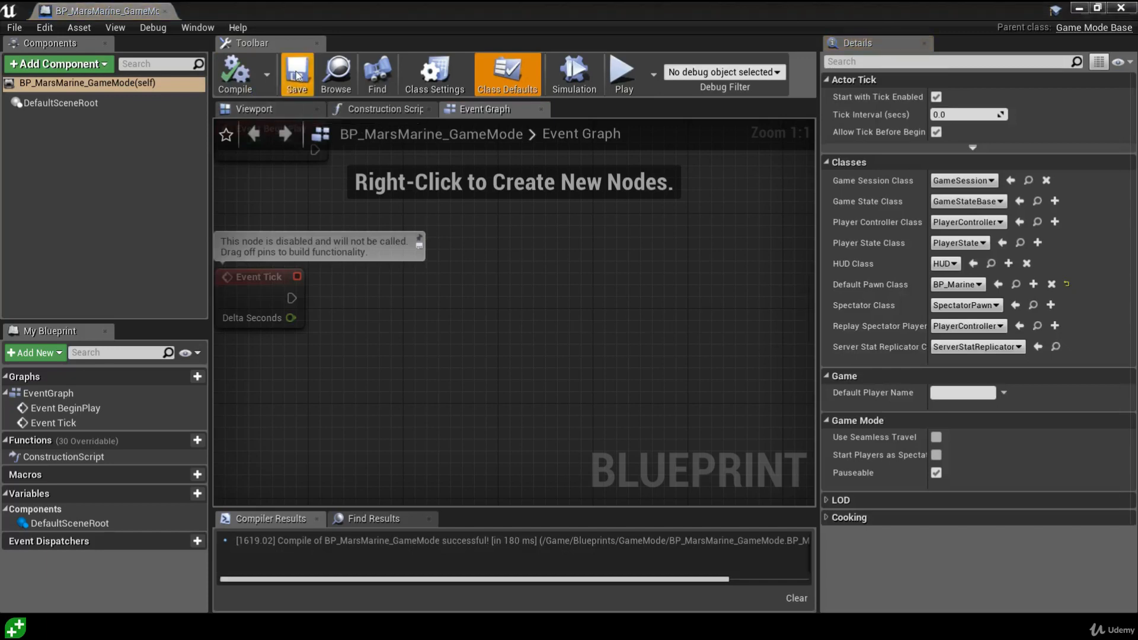
{"action": "left_click", "coordinate": [165, 12]}
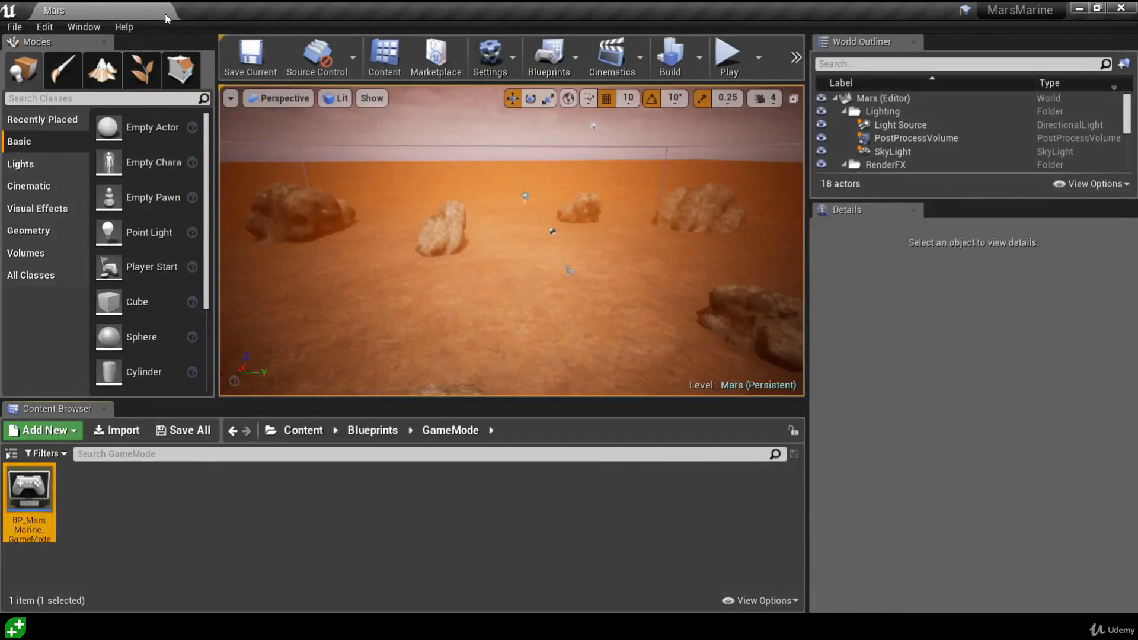
- Set the project's Default GameMode to BP_MarsMarine_GameMode in the Maps & Modes project settings
{"action": "left_click", "coordinate": [44, 27]}
{"action": "left_click", "coordinate": [134, 238]}
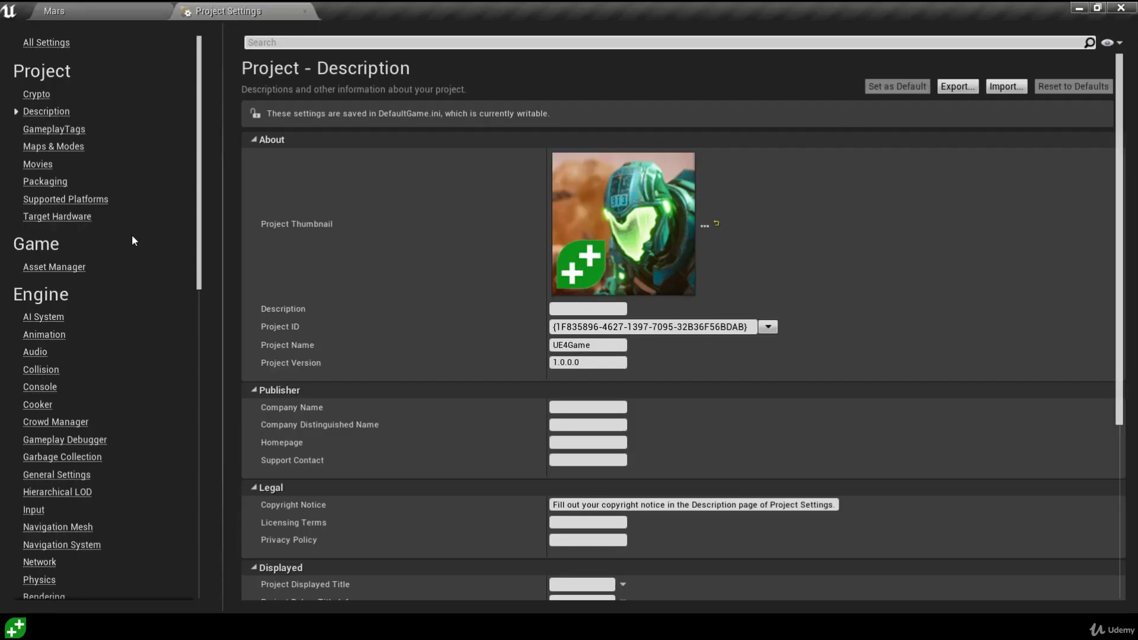
{"action": "left_click", "coordinate": [66, 147]}
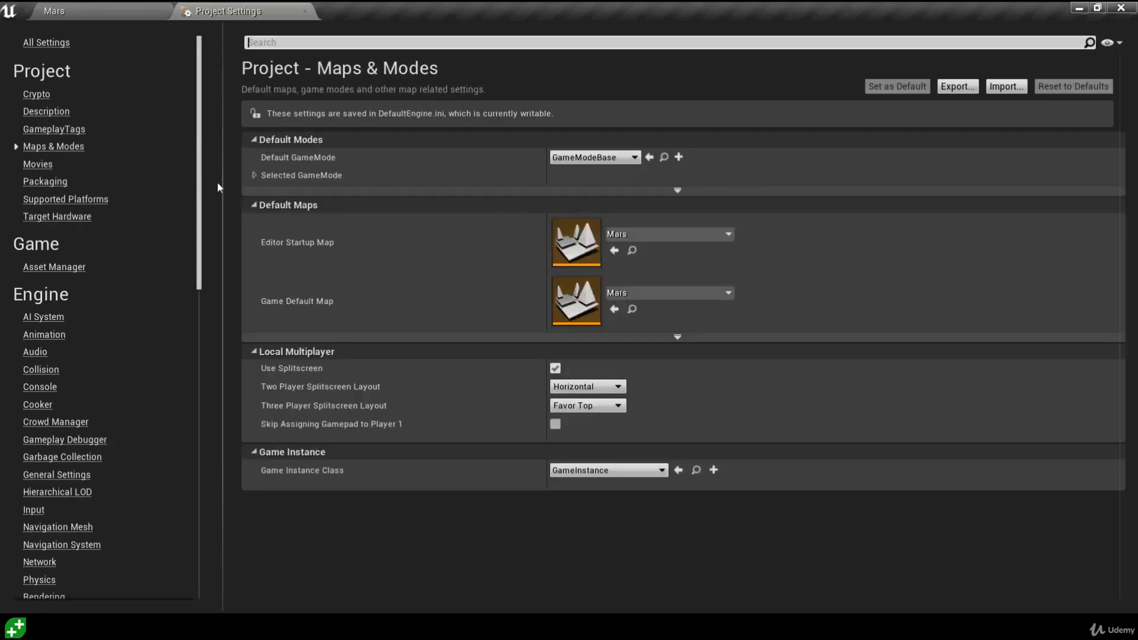
{"action": "left_click", "coordinate": [576, 157]}
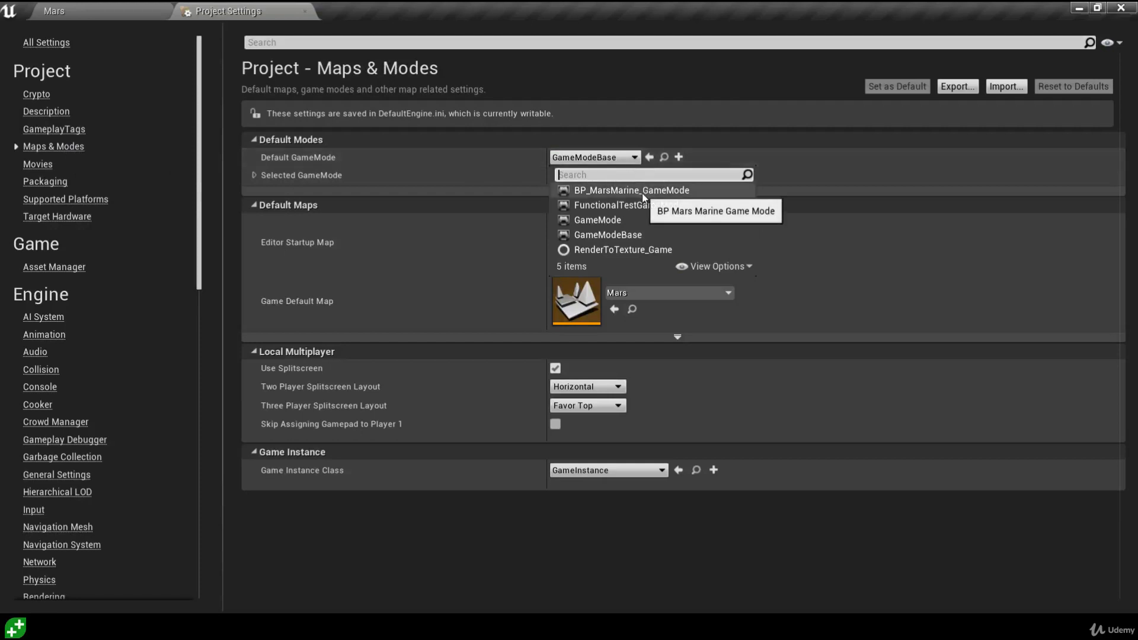
{"action": "left_click", "coordinate": [642, 191]}
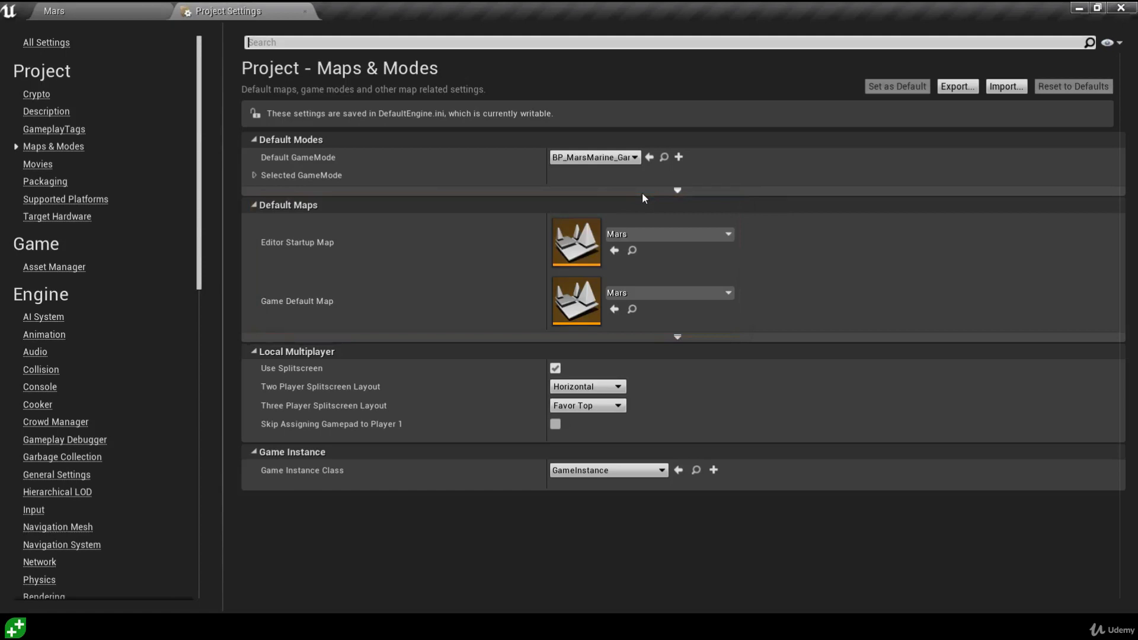
{"action": "left_click", "coordinate": [304, 11]}
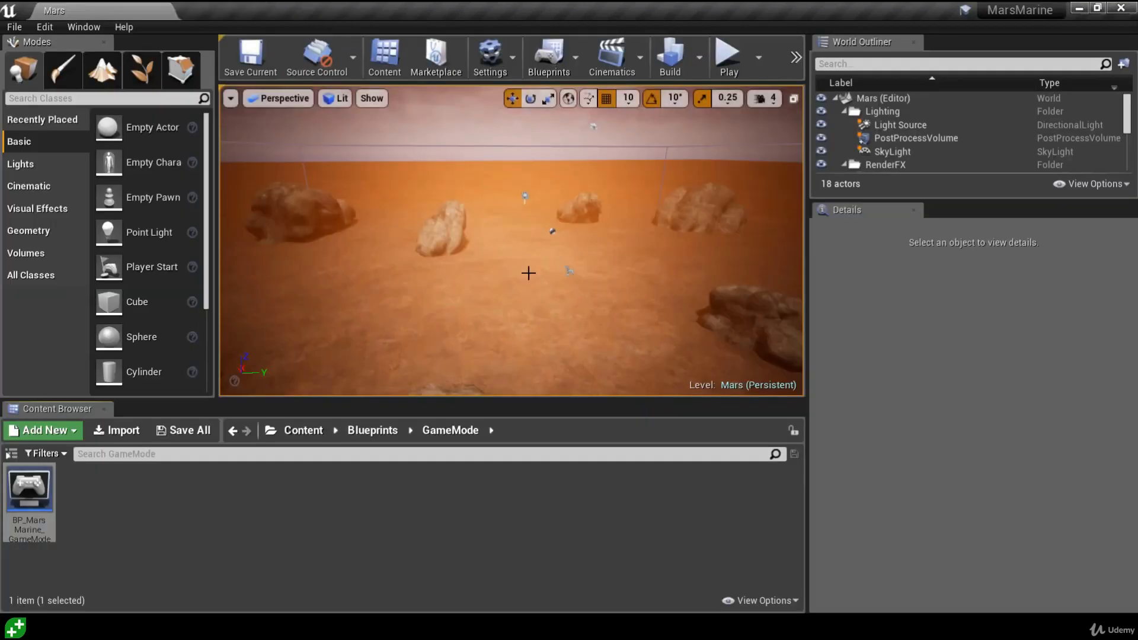
- Play the Mars level in the editor to test which pawn is used, and stop the session
{"action": "left_click", "coordinate": [728, 57]}
{"action": "left_click", "coordinate": [679, 286]}
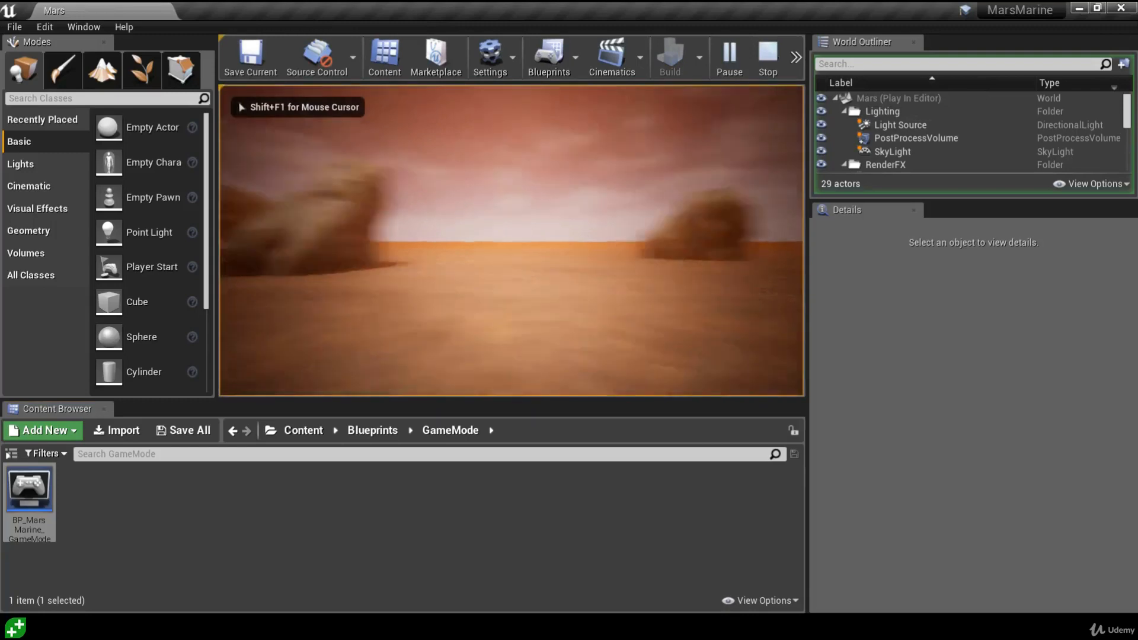
{"action": "key", "text": "e"}
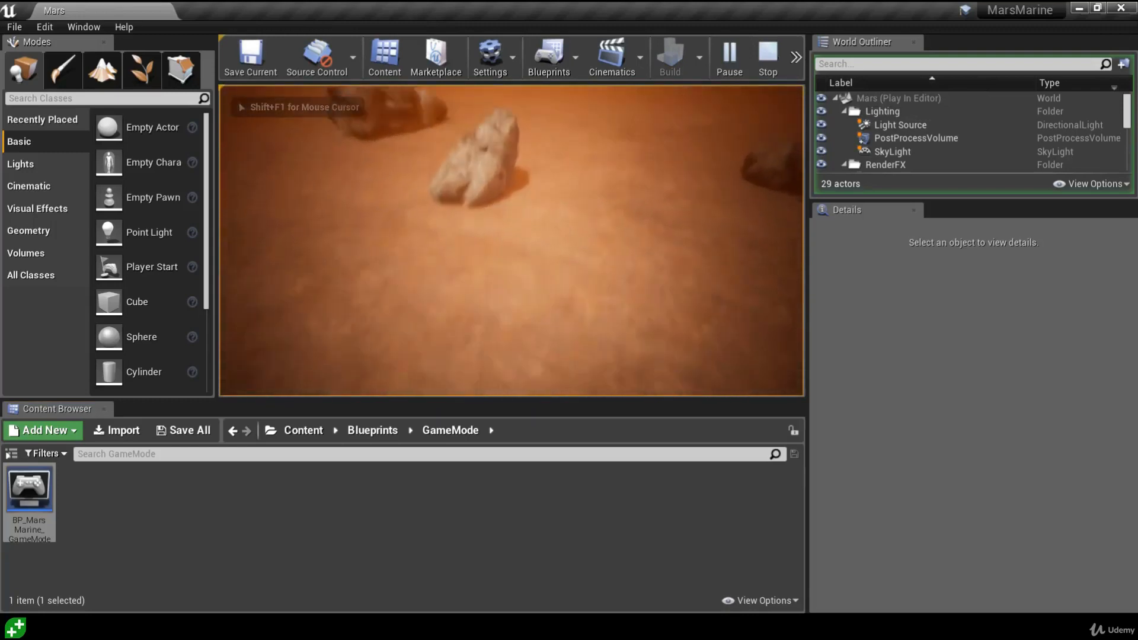
{"action": "key", "text": "Escape"}
- Set the Mars level's GameMode Override to BP_MarsMarine_GameMode in World Settings and play-test the level
{"action": "left_click", "coordinate": [505, 70]}
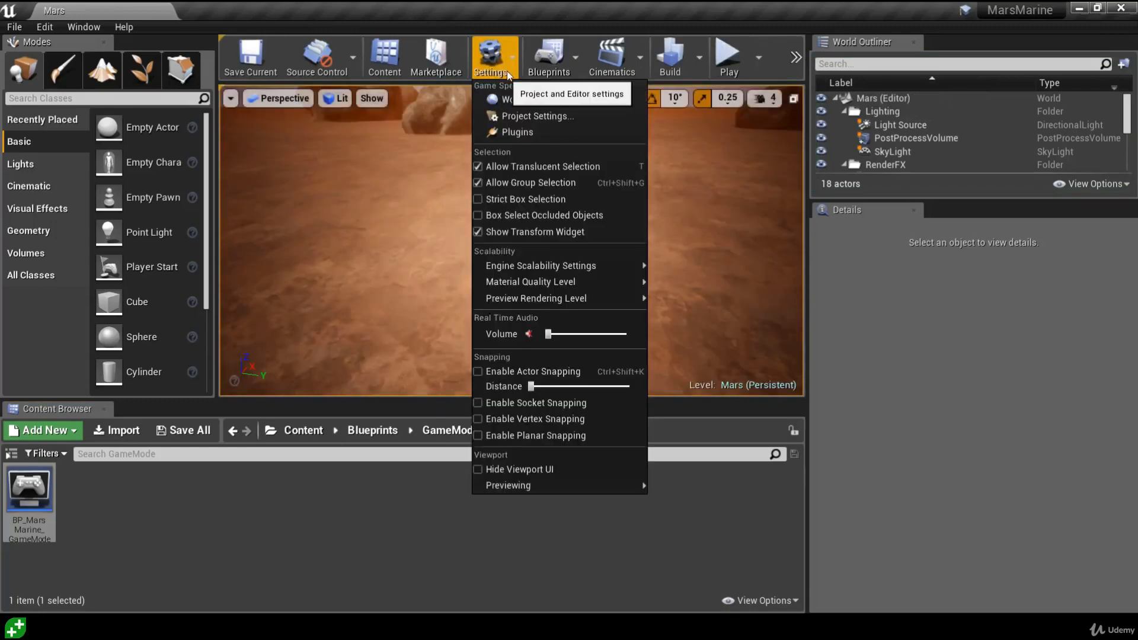
{"action": "left_click", "coordinate": [535, 99]}
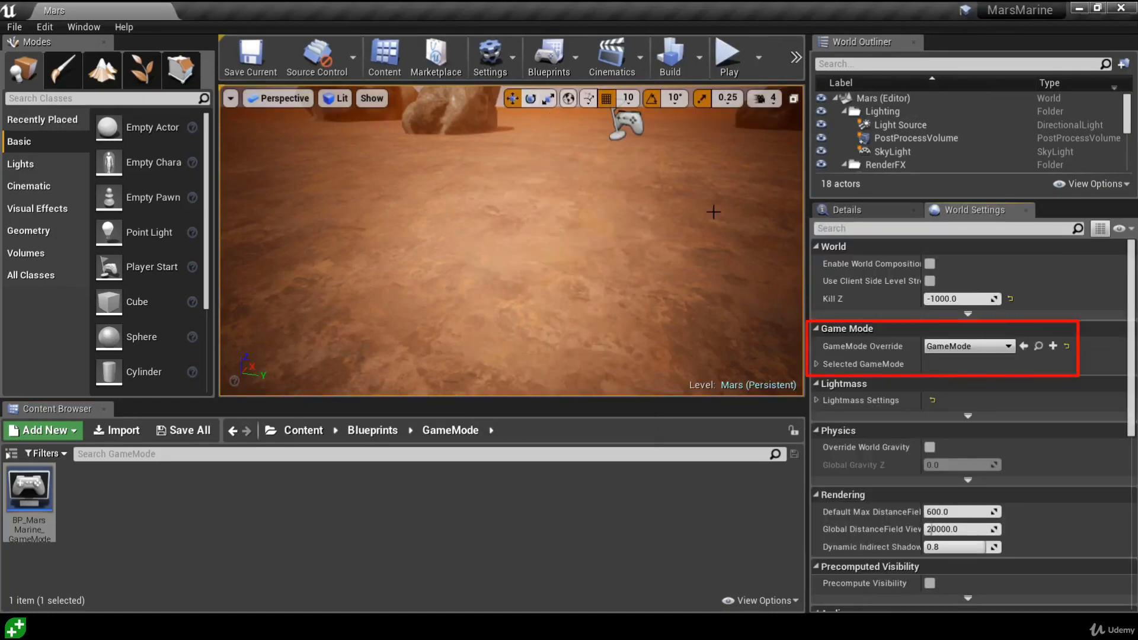
{"action": "left_click", "coordinate": [952, 352]}
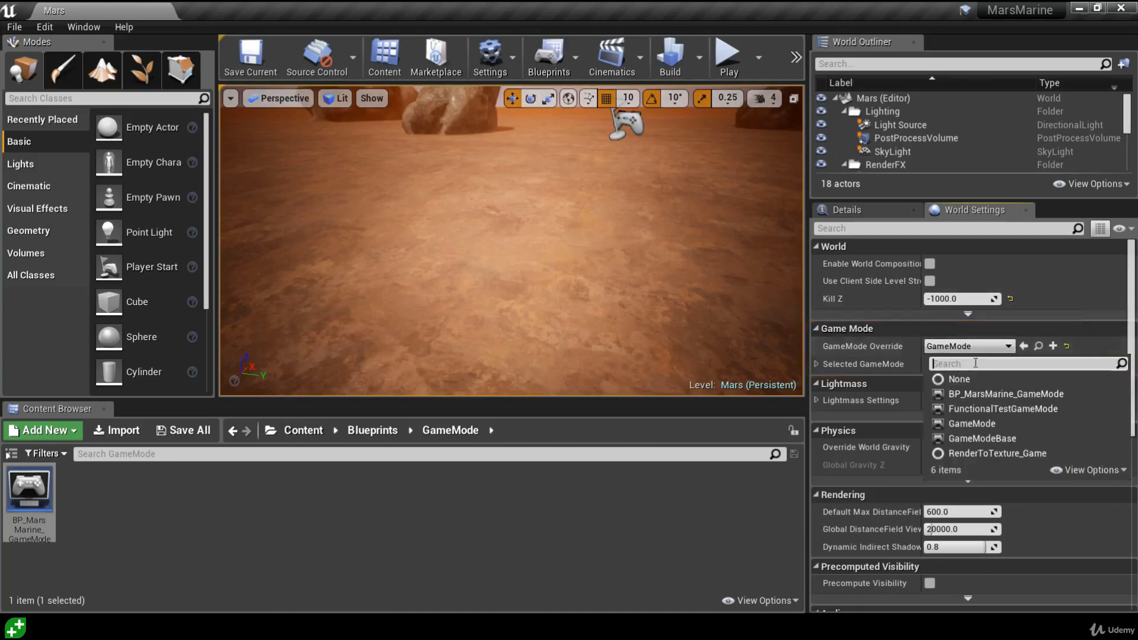
{"action": "left_click", "coordinate": [1014, 396]}
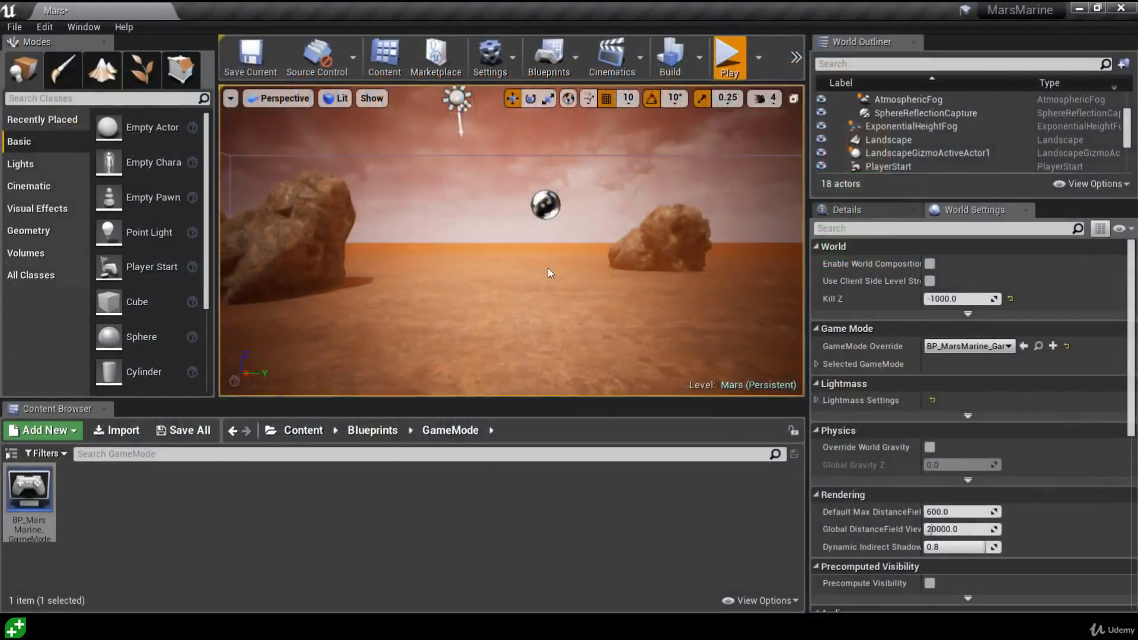
{"action": "key", "text": "alt+p"}
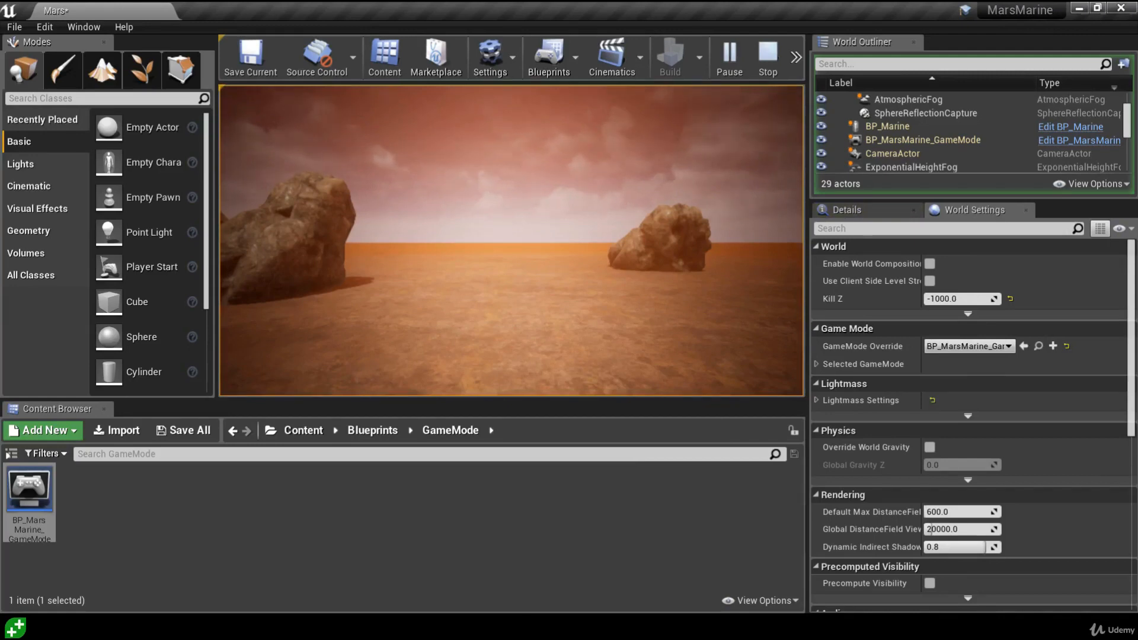
{"action": "key", "text": "Escape"}
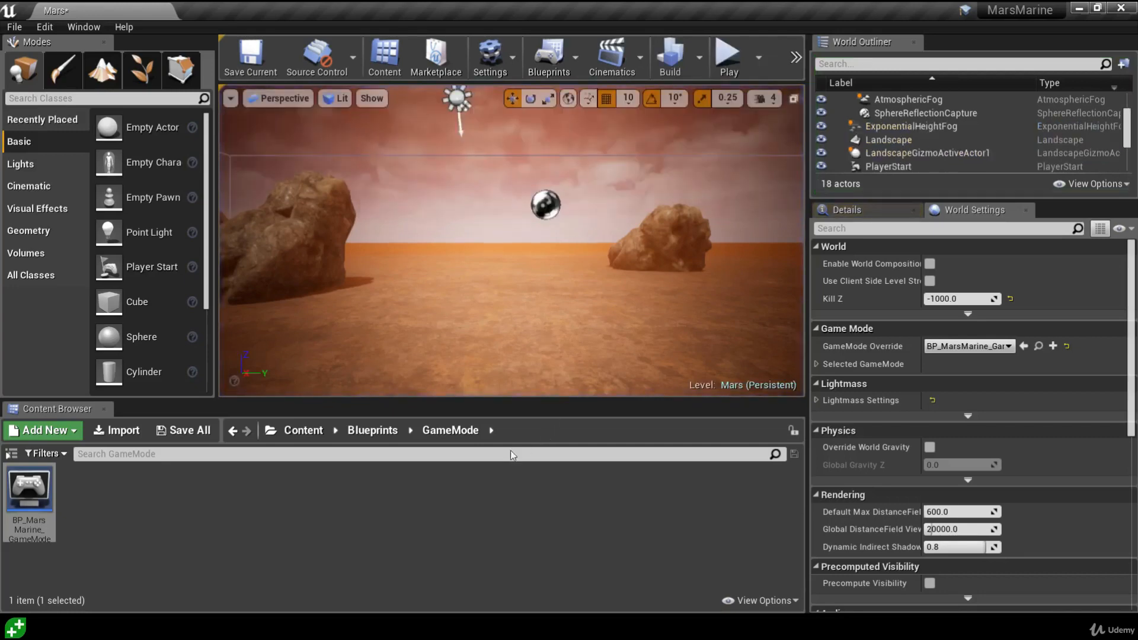
- Open the BP_Marine Blueprint from the Pawns folder for editing
{"action": "left_click", "coordinate": [378, 437]}
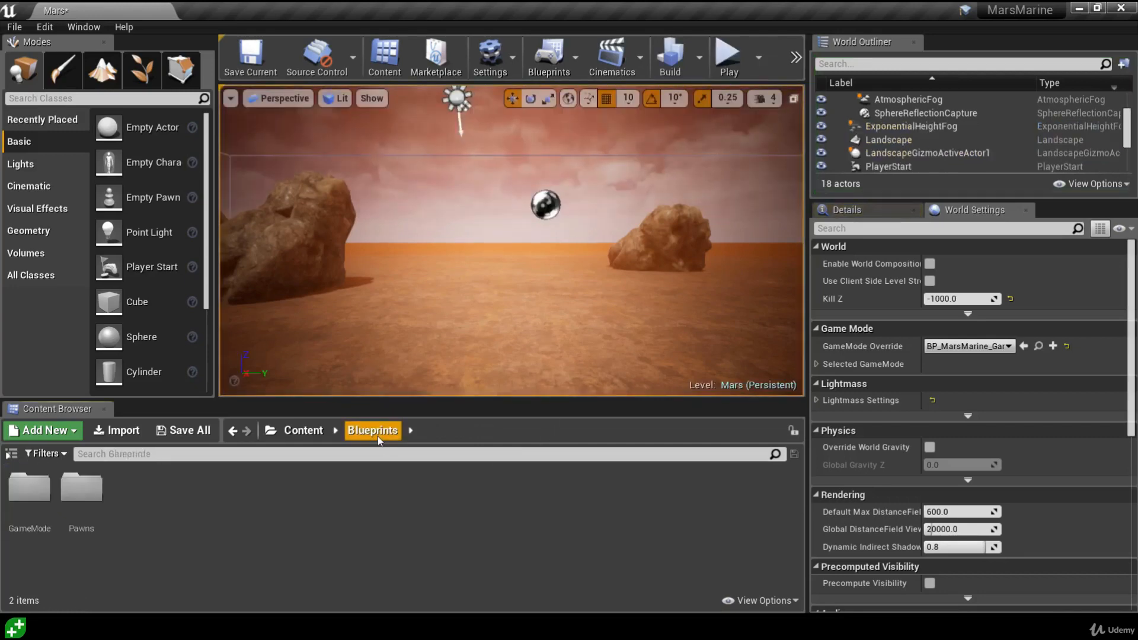
{"action": "double_click", "coordinate": [82, 495]}
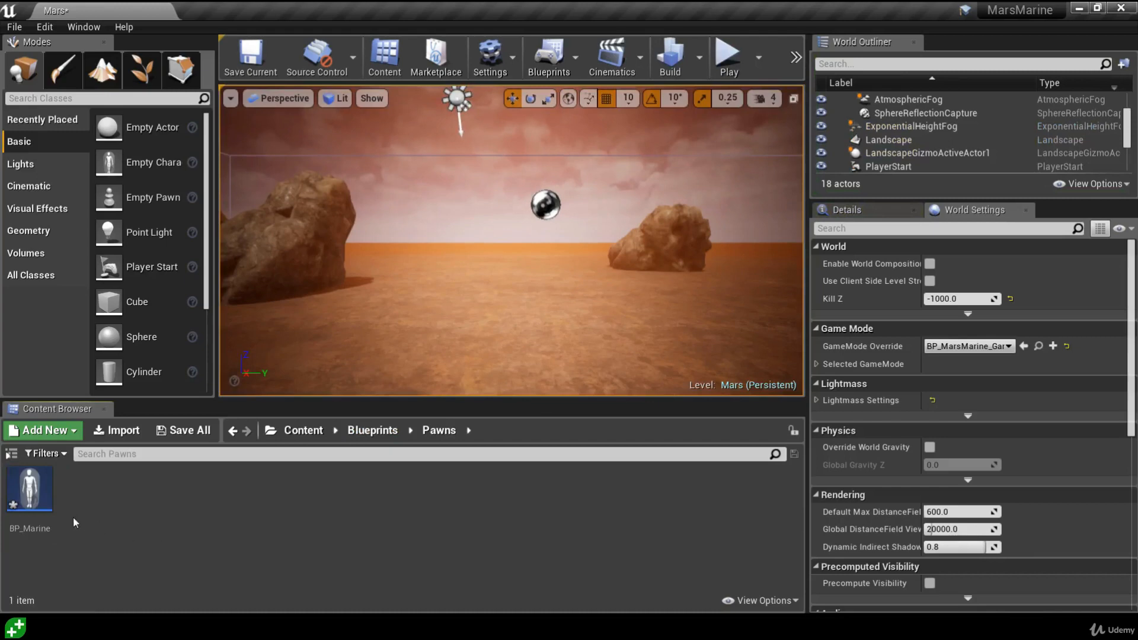
{"action": "double_click", "coordinate": [36, 503]}
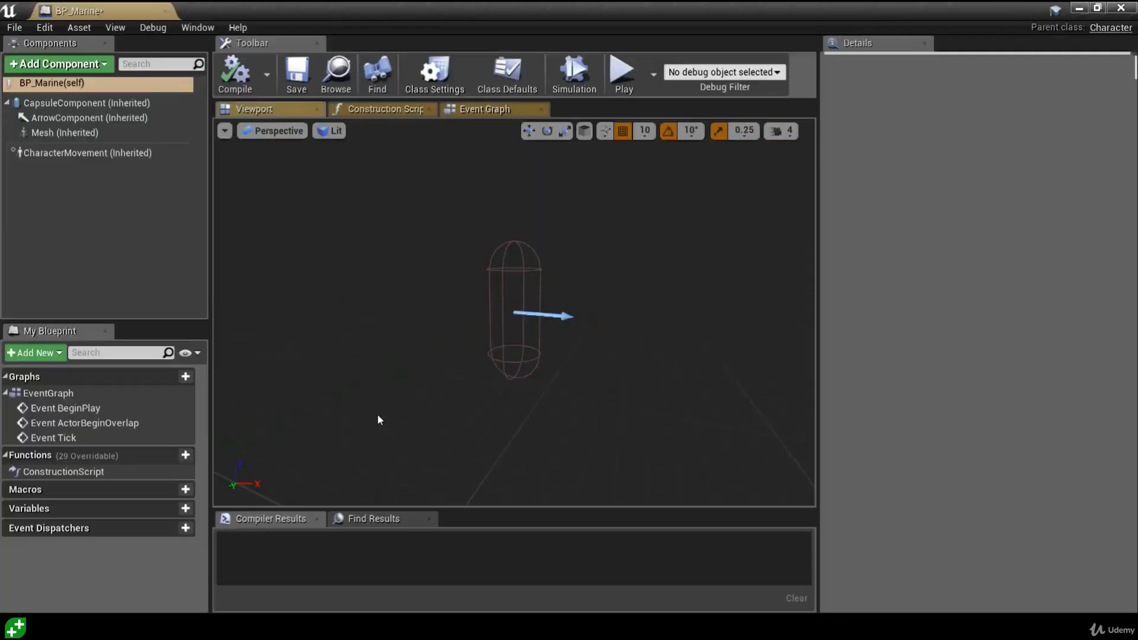